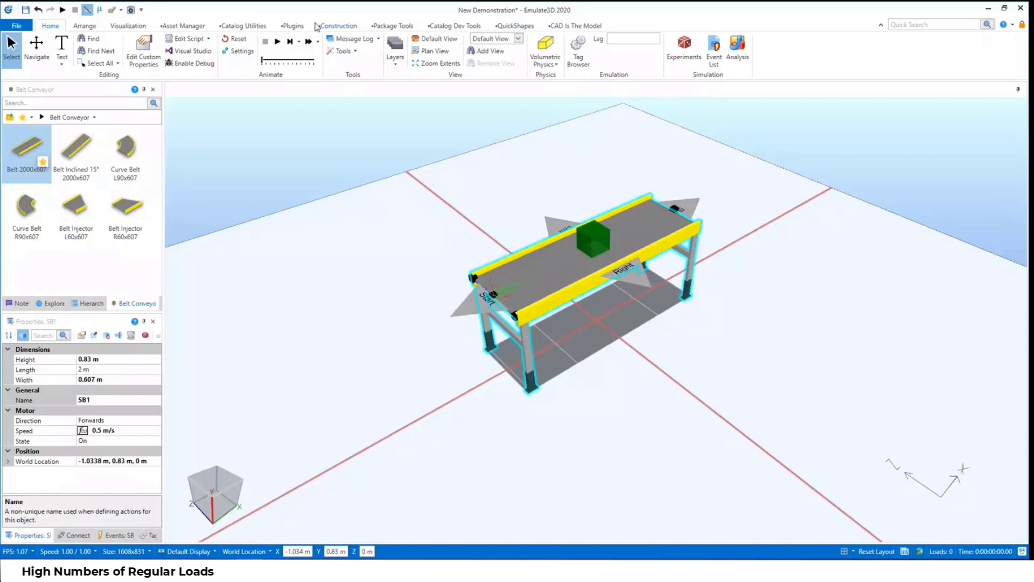
# Step: Run the simulation, examine the boxes travelling off the end of the belt conveyor, and reset the model
pyautogui.click(278, 41)
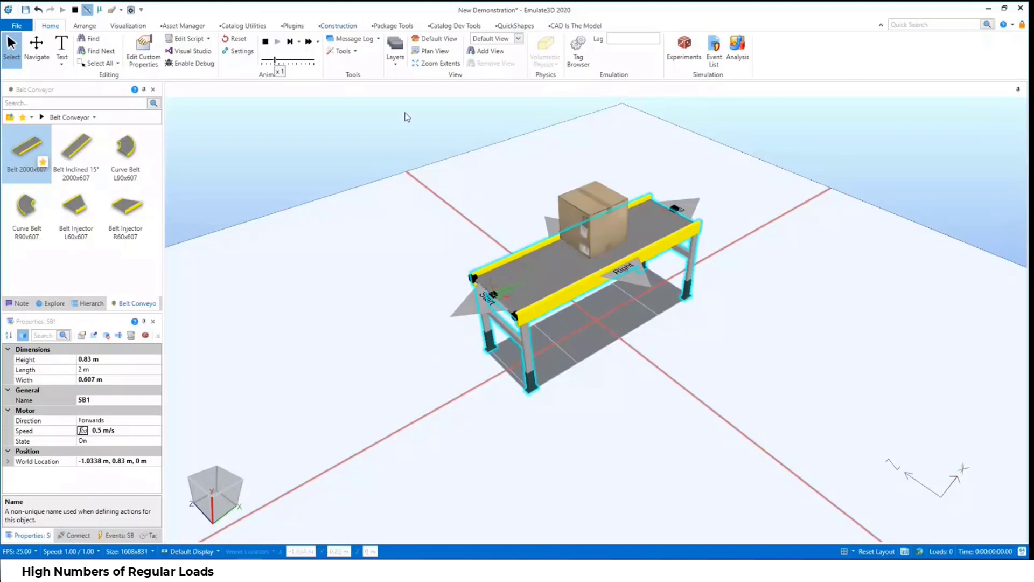
pyautogui.click(526, 261)
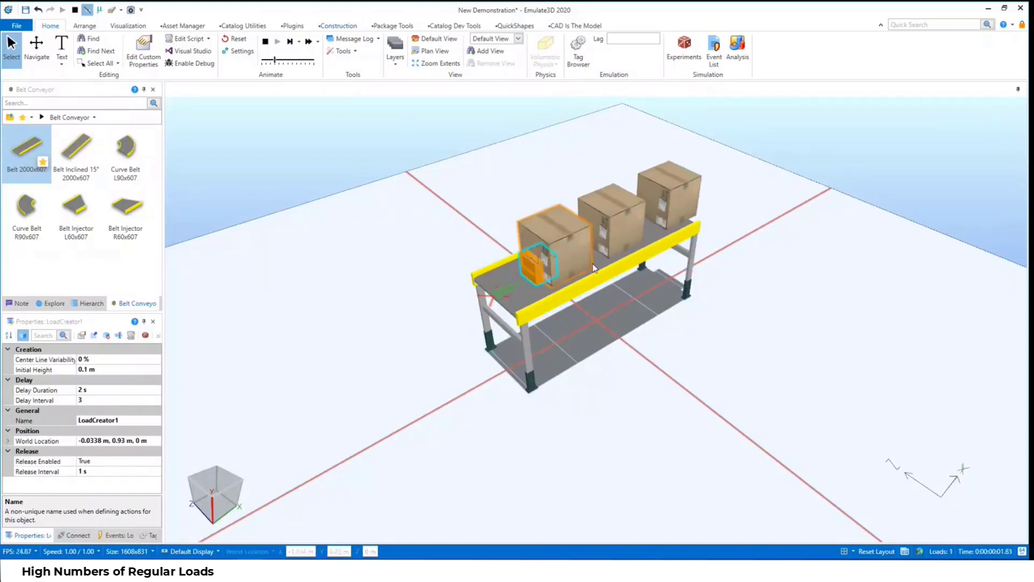
pyautogui.moveTo(594, 267); pyautogui.dragTo(754, 309, button='middle')
pyautogui.click(724, 235)
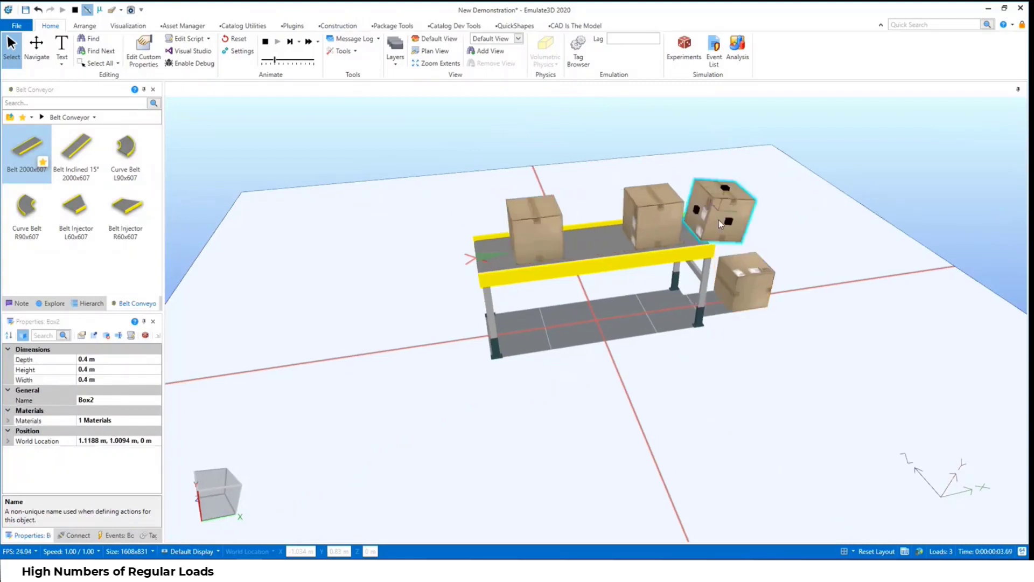
pyautogui.moveTo(778, 233)
pyautogui.mouseDown()
pyautogui.moveTo(762, 251)
pyautogui.moveTo(756, 152)
pyautogui.moveTo(790, 216)
pyautogui.mouseUp()
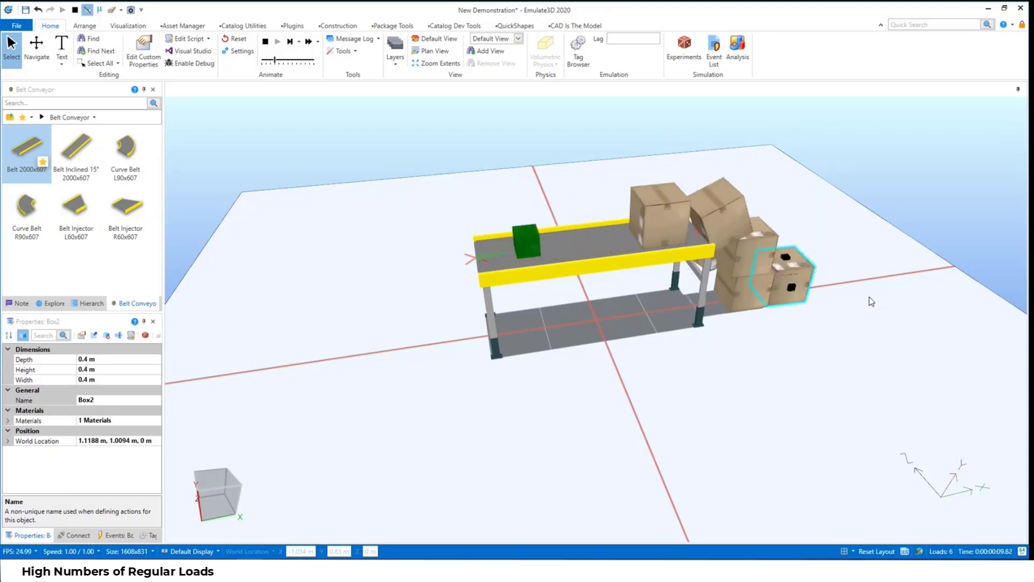
pyautogui.click(235, 38)
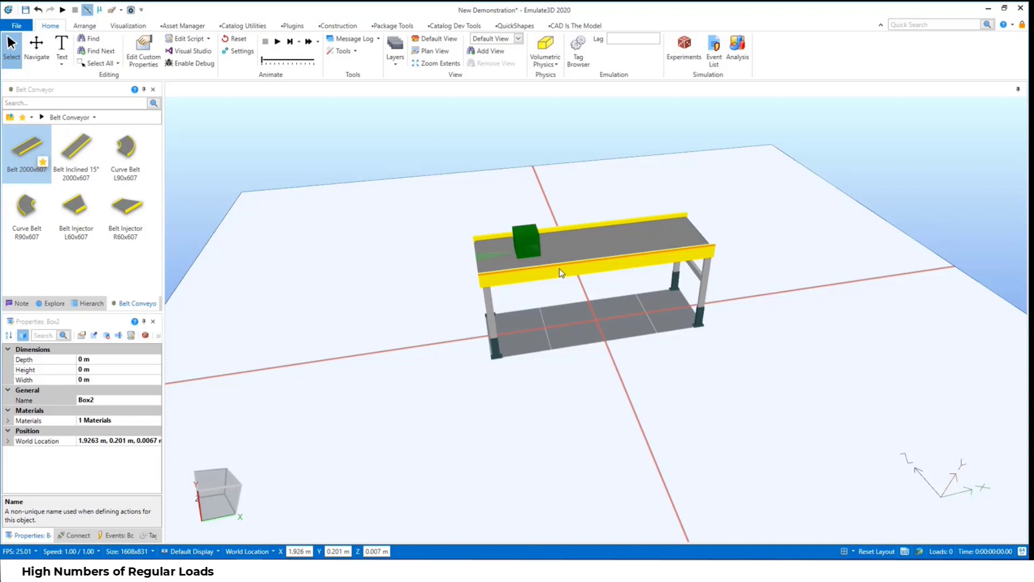
# Step: Move the belt conveyor to about X -1.994 m, Z 0.362 m and run the simulation briefly before stopping it
pyautogui.scroll(-1, 596, 290)
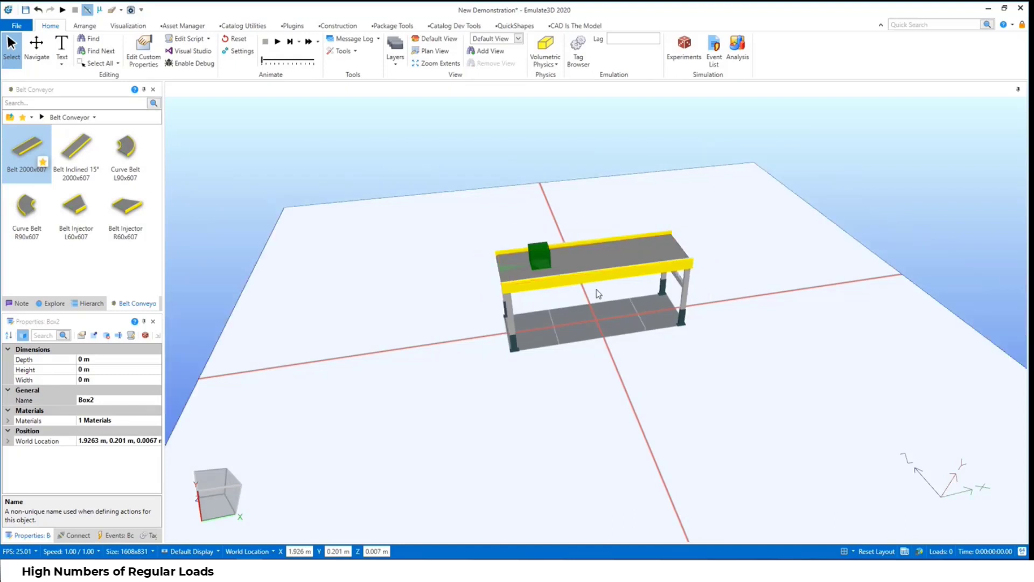
pyautogui.moveTo(607, 266); pyautogui.dragTo(509, 263)
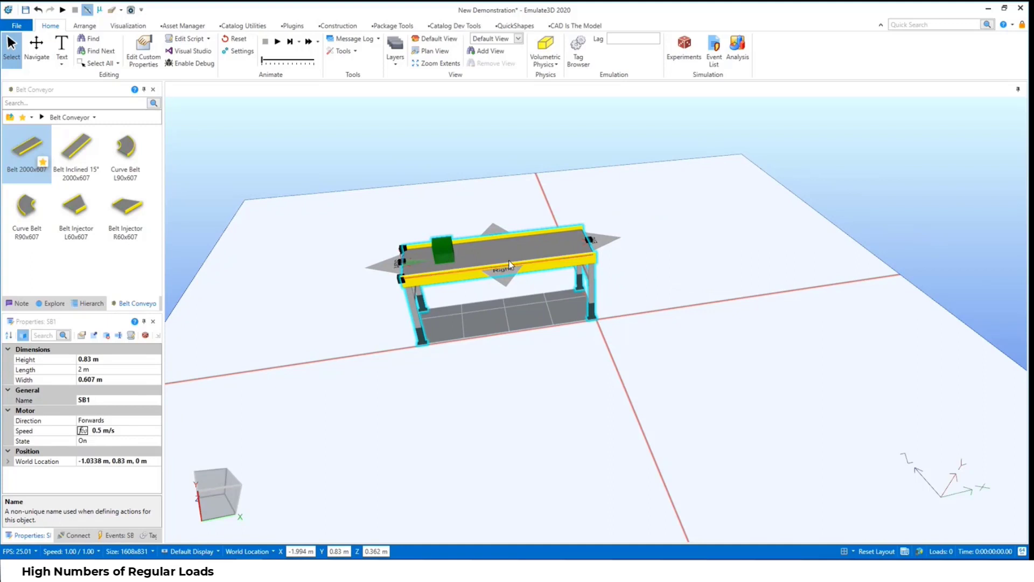
pyautogui.click(276, 42)
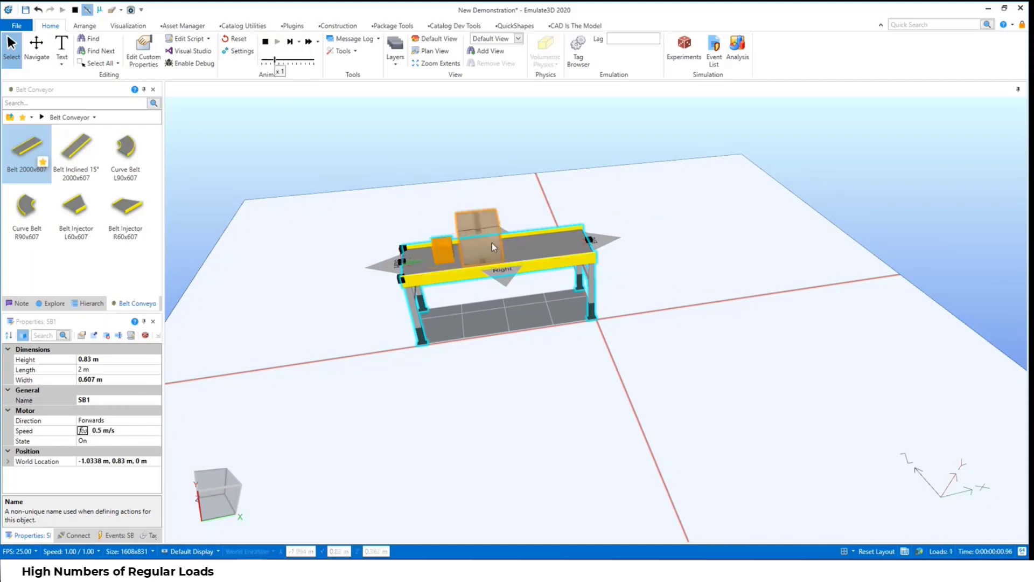
pyautogui.click(267, 42)
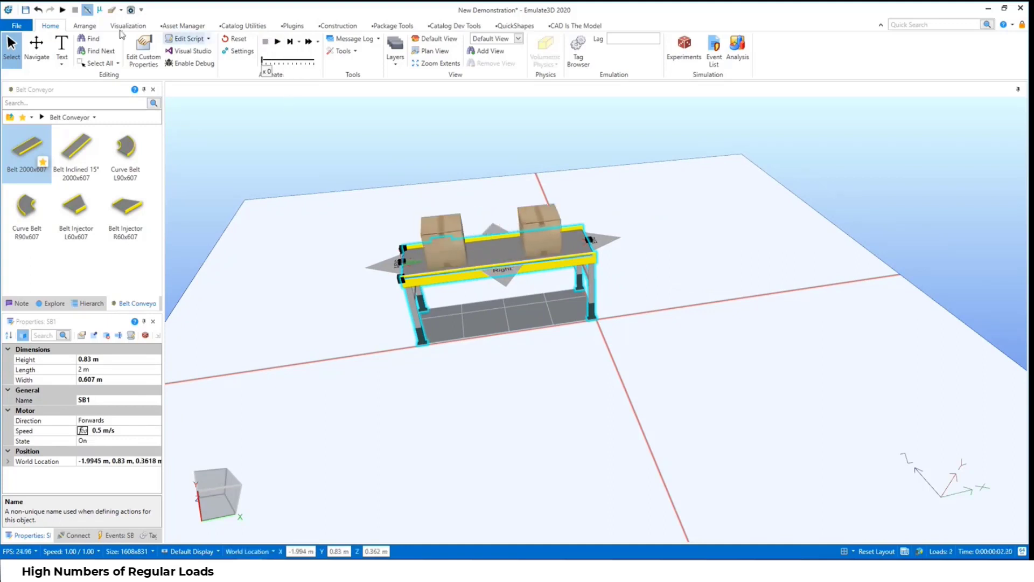
# Step: Show the physics display on the loads and conveyor, examine the contact and friction markers, and hide it again
pyautogui.click(99, 10)
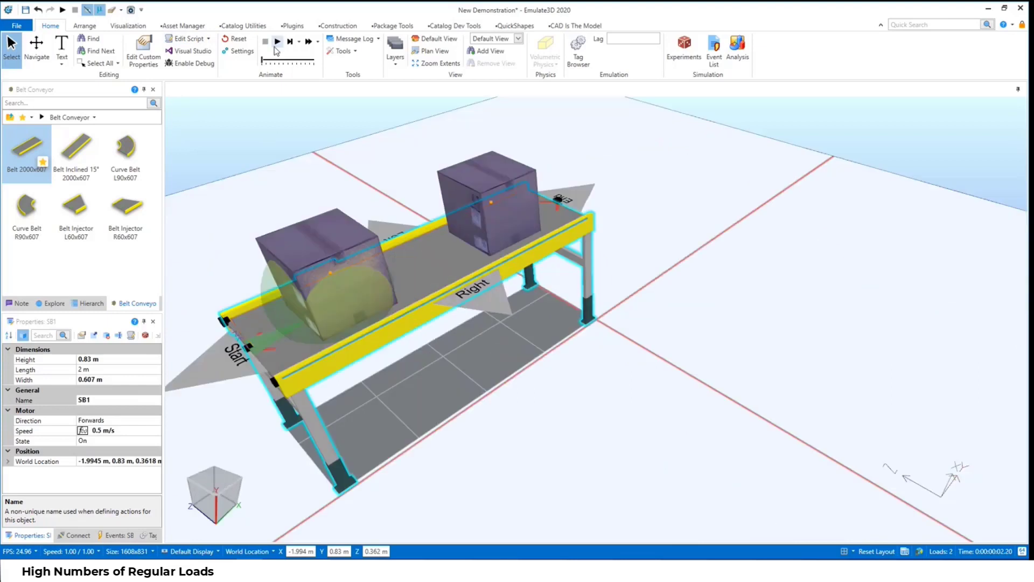
pyautogui.click(276, 42)
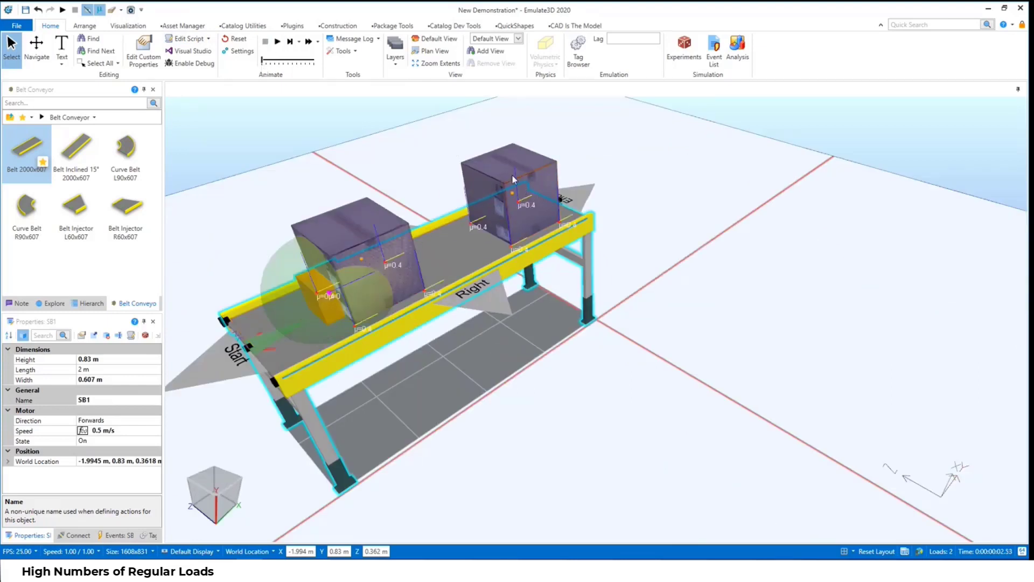
pyautogui.click(100, 10)
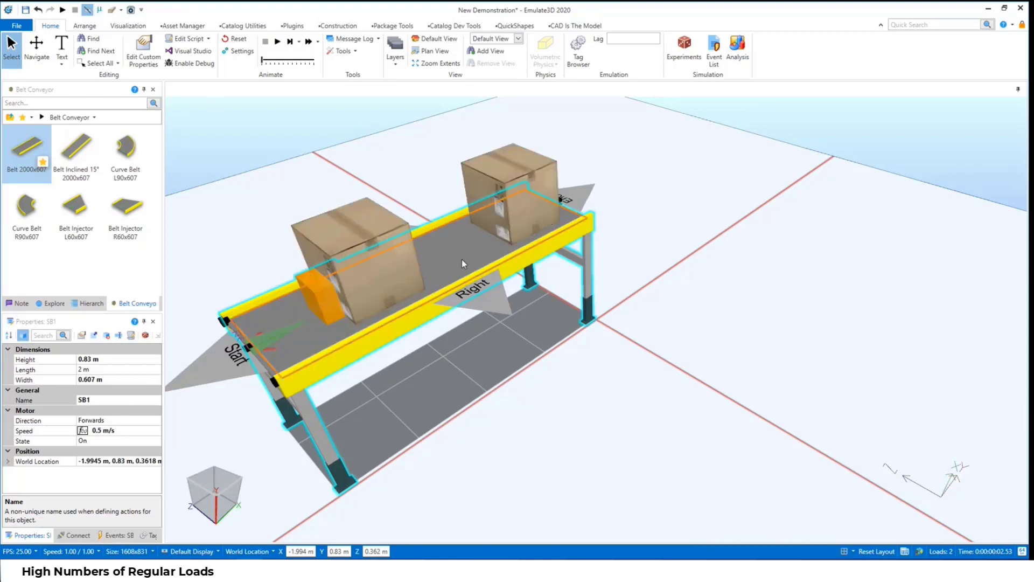
pyautogui.moveTo(462, 261)
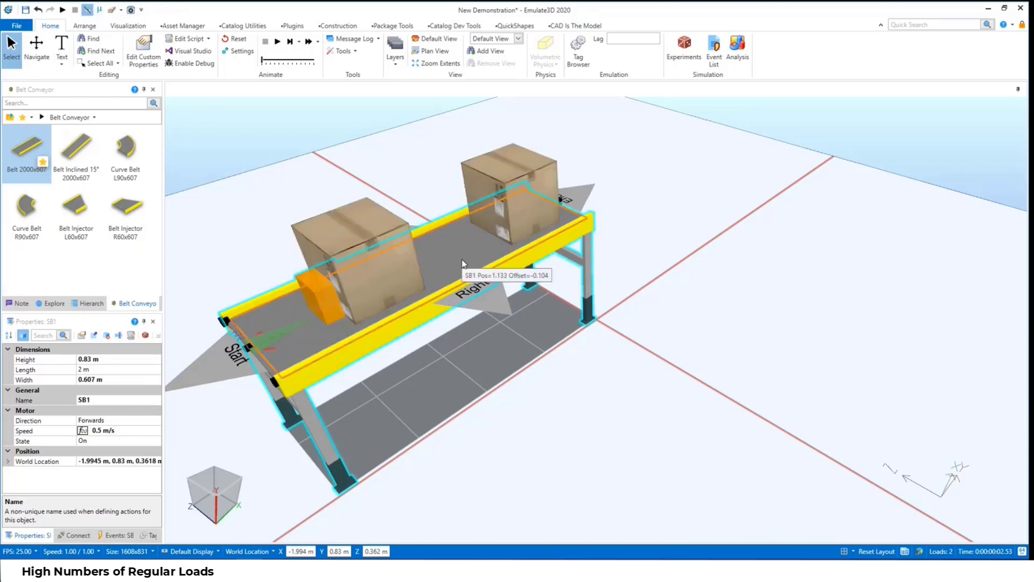
# Step: Reset the model and switch its physics engine to Linear Physics
pyautogui.click(231, 39)
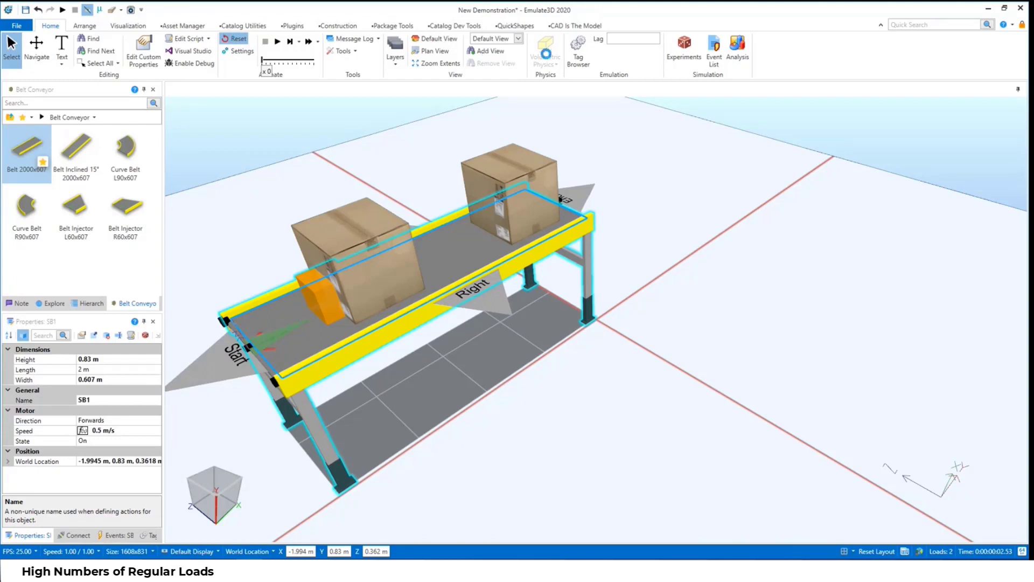
pyautogui.click(545, 60)
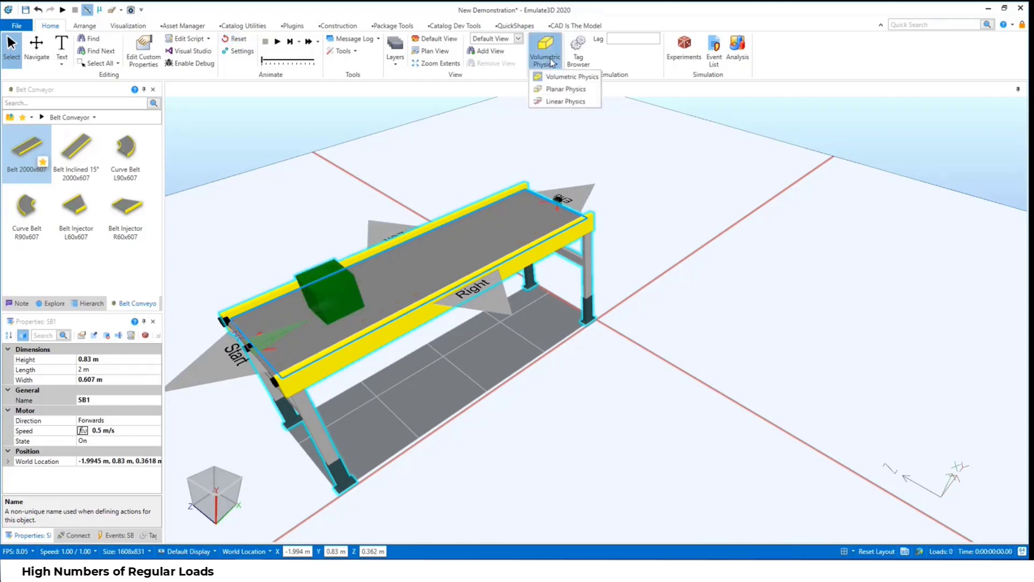
pyautogui.click(566, 102)
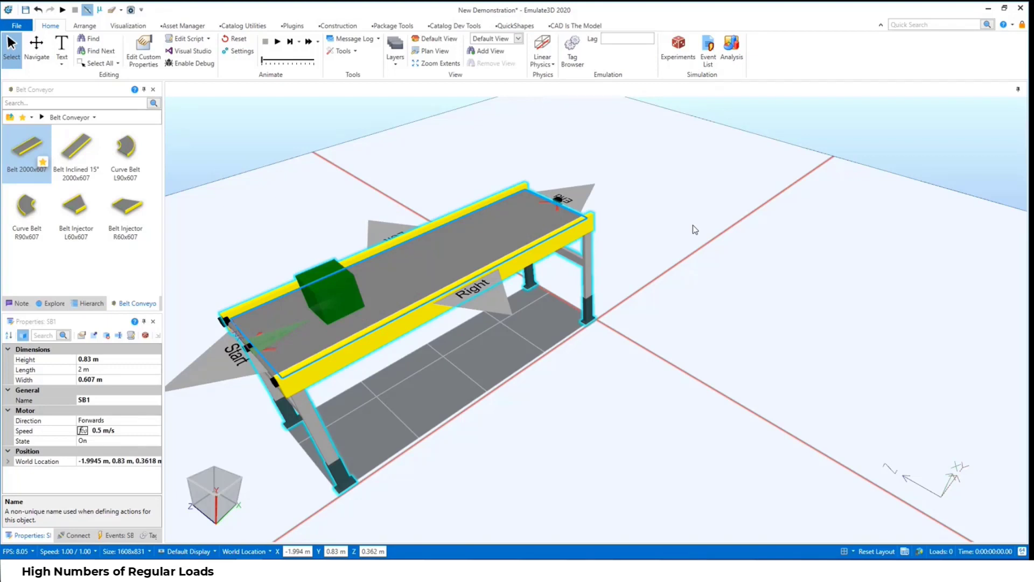
# Step: Lengthen the belt conveyor at its end to about 4.13 m and start the simulation
pyautogui.scroll(-3, 582, 177)
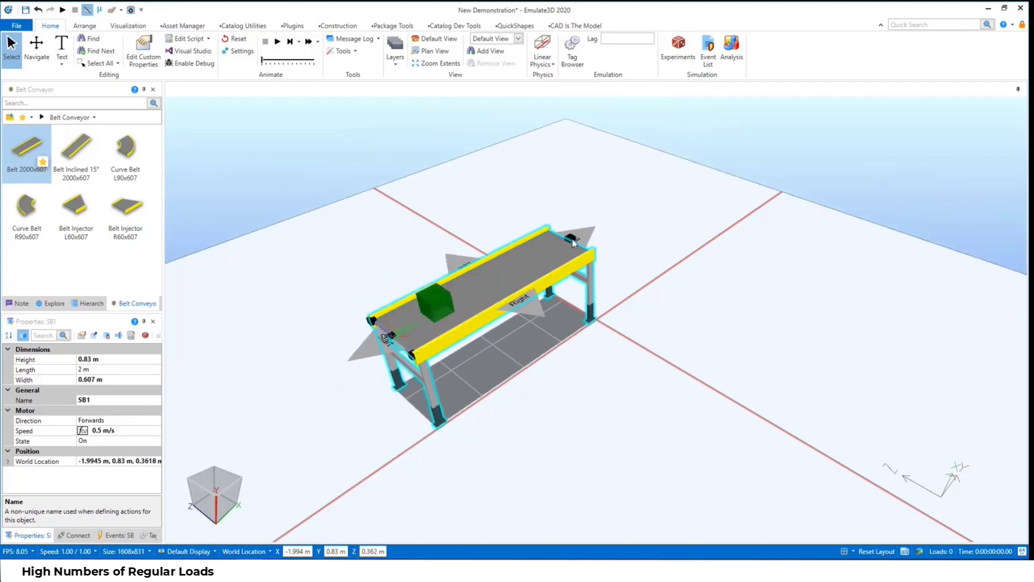
pyautogui.moveTo(572, 242); pyautogui.dragTo(694, 171)
pyautogui.click(278, 42)
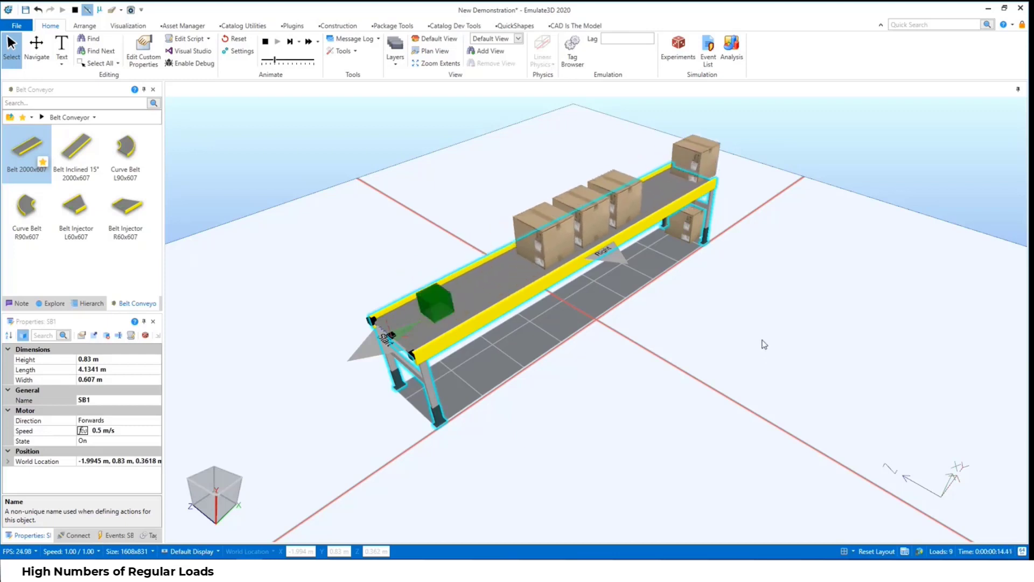
# Step: Turn on the physics display, run the model with it visible, and reset the simulation
pyautogui.click(100, 10)
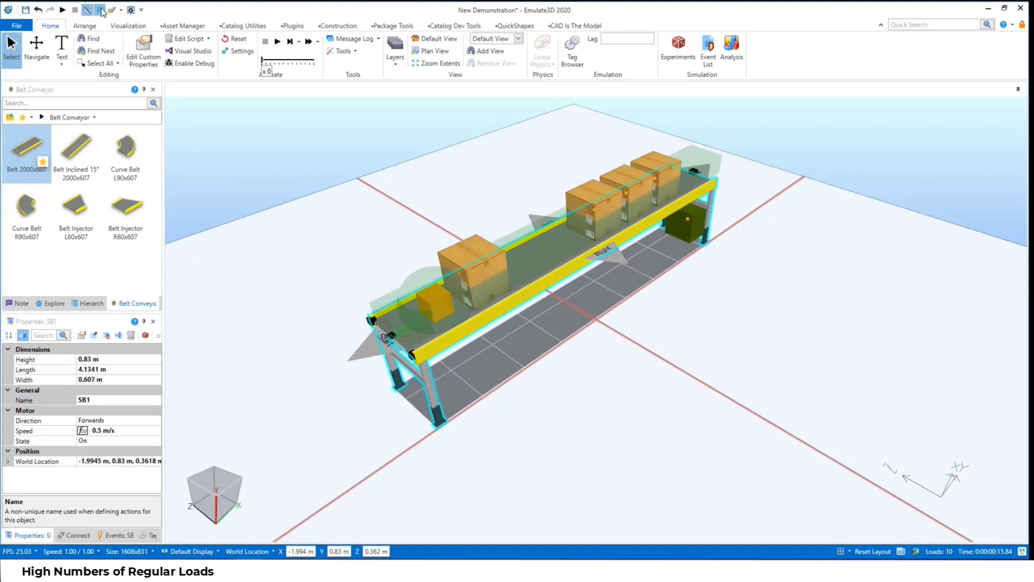
pyautogui.click(277, 41)
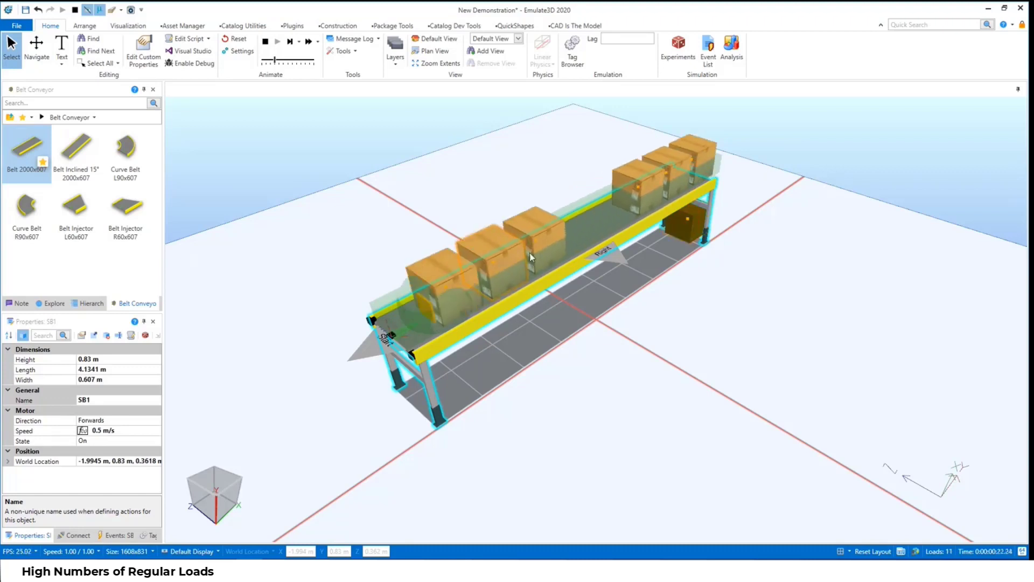
pyautogui.click(233, 41)
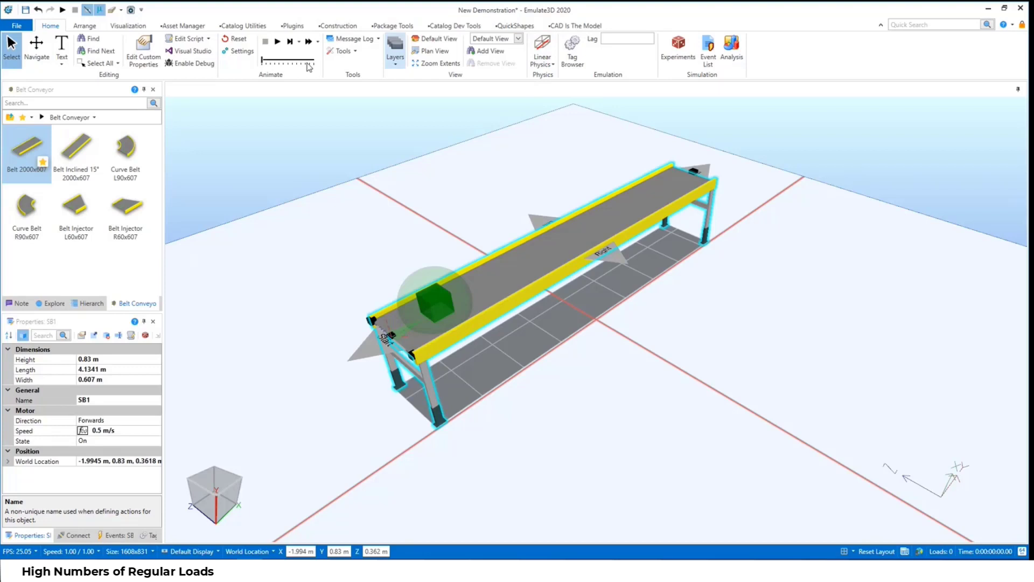
# Step: Run the linear-physics model at Max speed to examine the simulation rate, and reset it
pyautogui.click(318, 41)
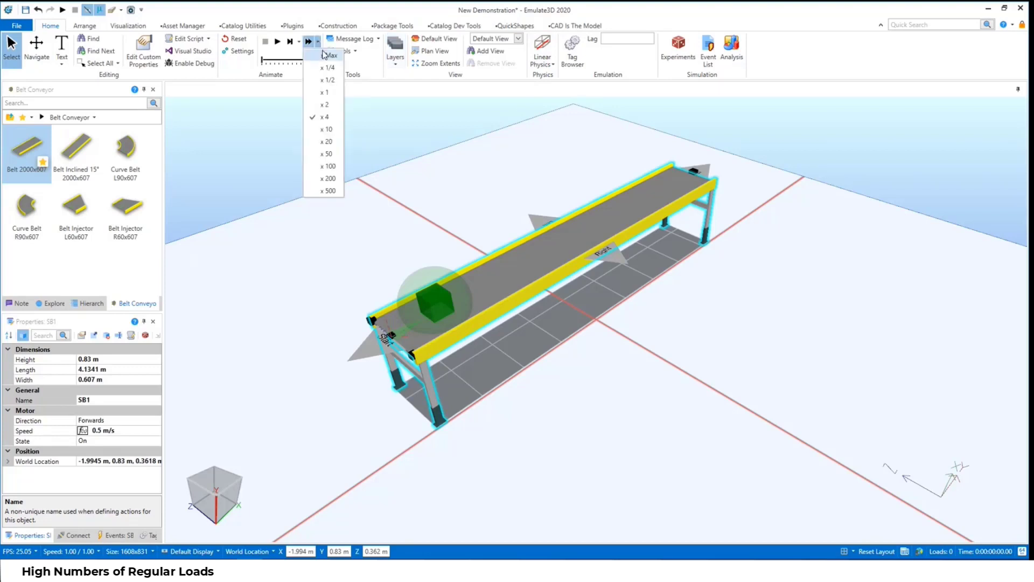
pyautogui.click(325, 55)
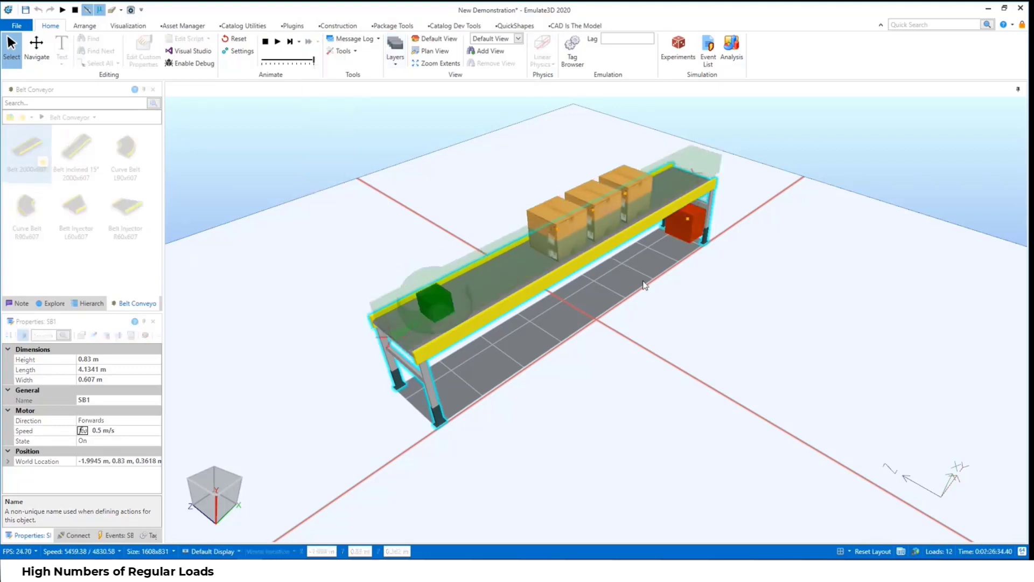
pyautogui.click(235, 39)
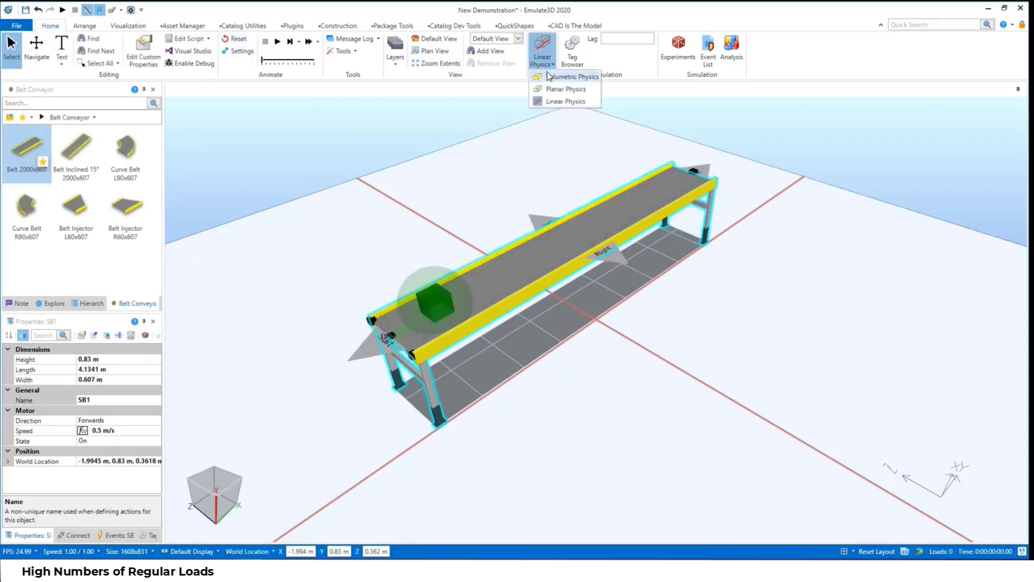
# Step: Switch the model to Volumetric Physics, run it at Max speed to compare the simulation rate, and reset it
pyautogui.click(549, 76)
pyautogui.click(309, 42)
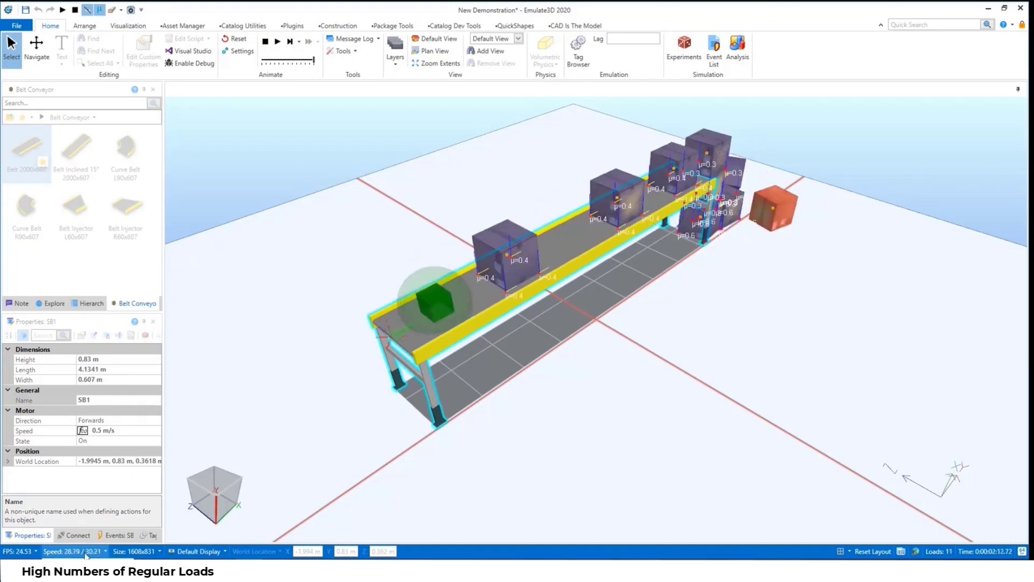
pyautogui.click(235, 38)
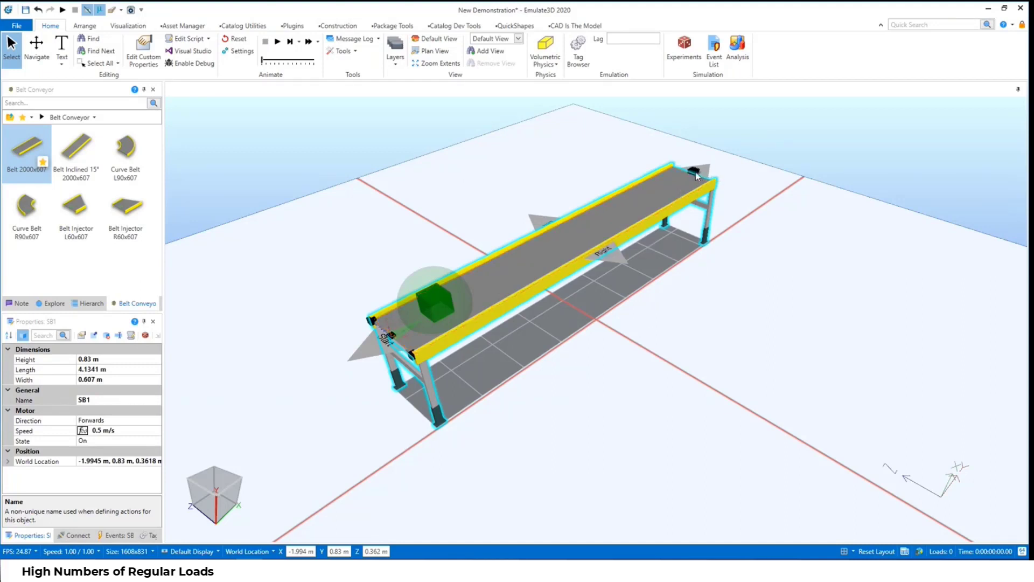
# Step: Shorten the belt conveyor to about 2.01 m and place a parallel copy with its load creator beside it
pyautogui.moveTo(695, 171); pyautogui.dragTo(475, 219)
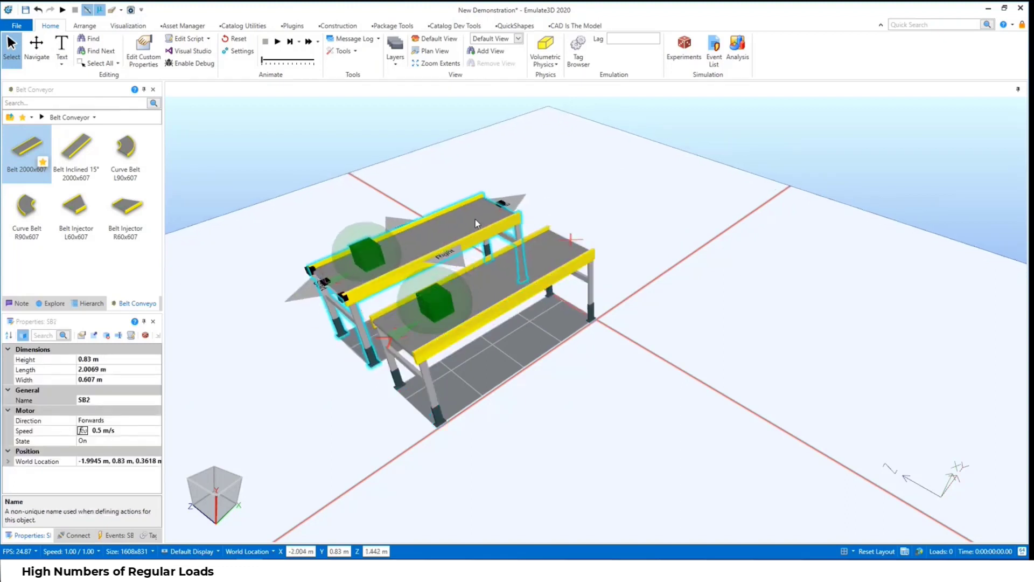
# Step: Add a Belt 2000x607 at the ends of both parallel conveyors, about 1.682 m wide to span them
pyautogui.moveTo(31, 160); pyautogui.dragTo(611, 250)
pyautogui.click(560, 54)
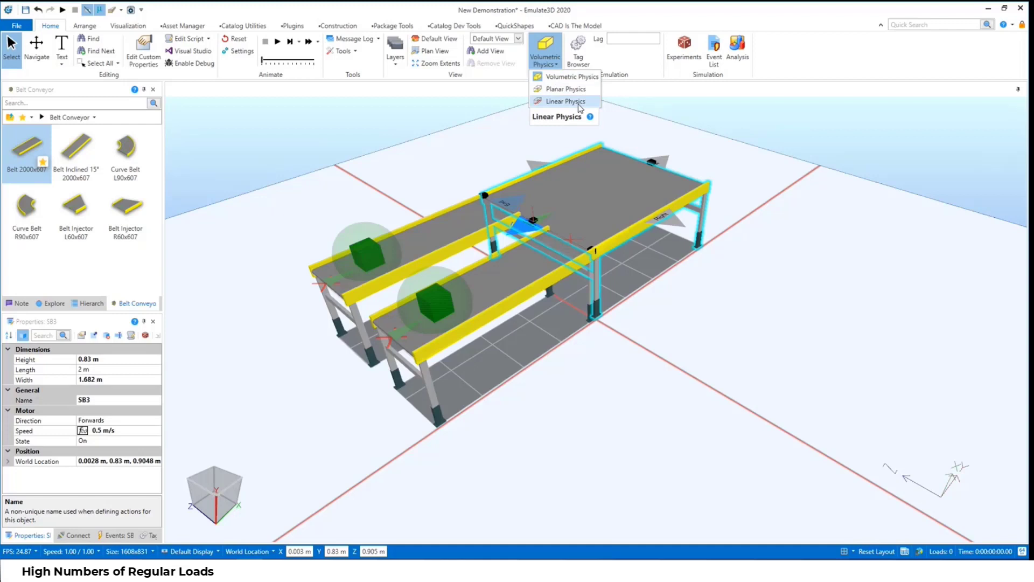
pyautogui.click(619, 203)
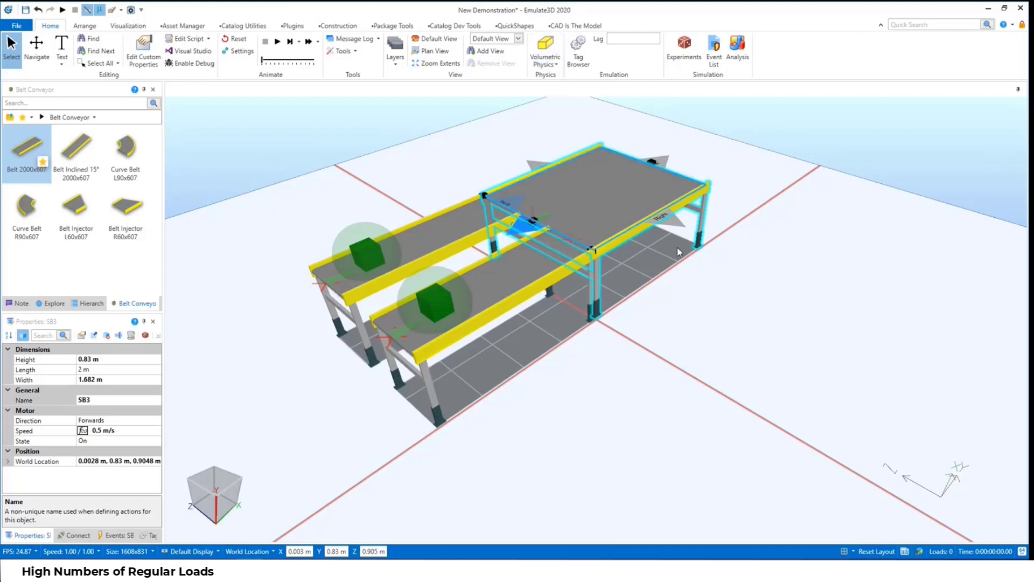
# Step: Filter the wide belt's properties for "cent" and set Simulation Center Snap to False
pyautogui.click(10, 117)
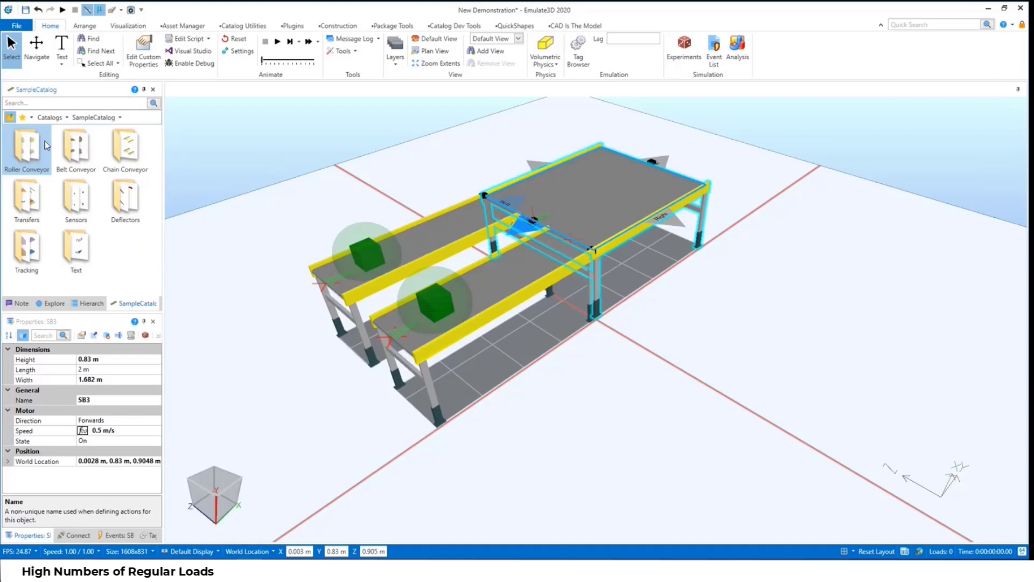
pyautogui.click(43, 332)
pyautogui.write('cente')
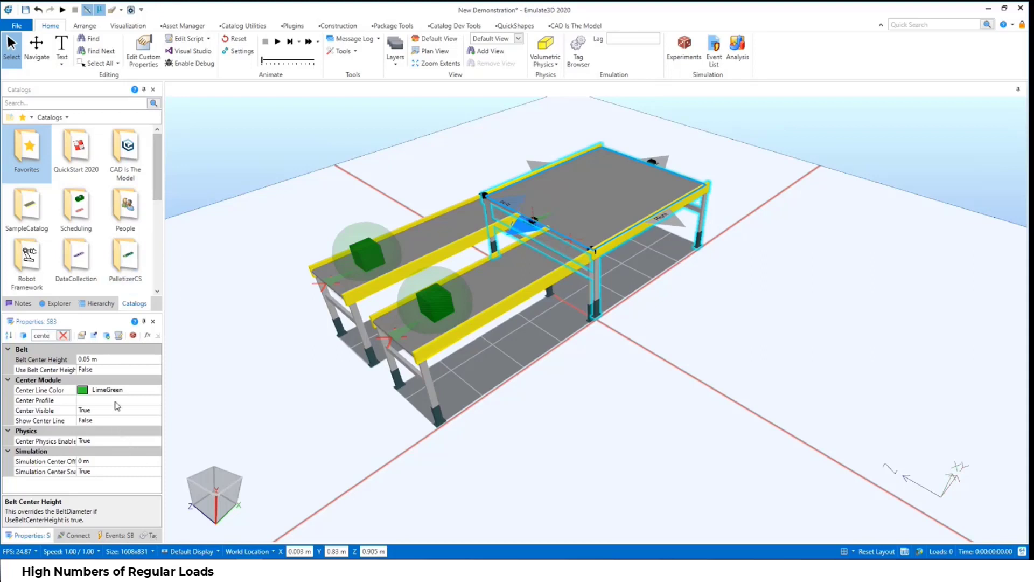
pyautogui.write('re')
pyautogui.press('BackSpace')
pyautogui.press('BackSpace')
pyautogui.doubleClick(104, 473)
# Step: Run the simulation, examine how boxes from both conveyors cross the wide belt, and reset the model
pyautogui.click(277, 41)
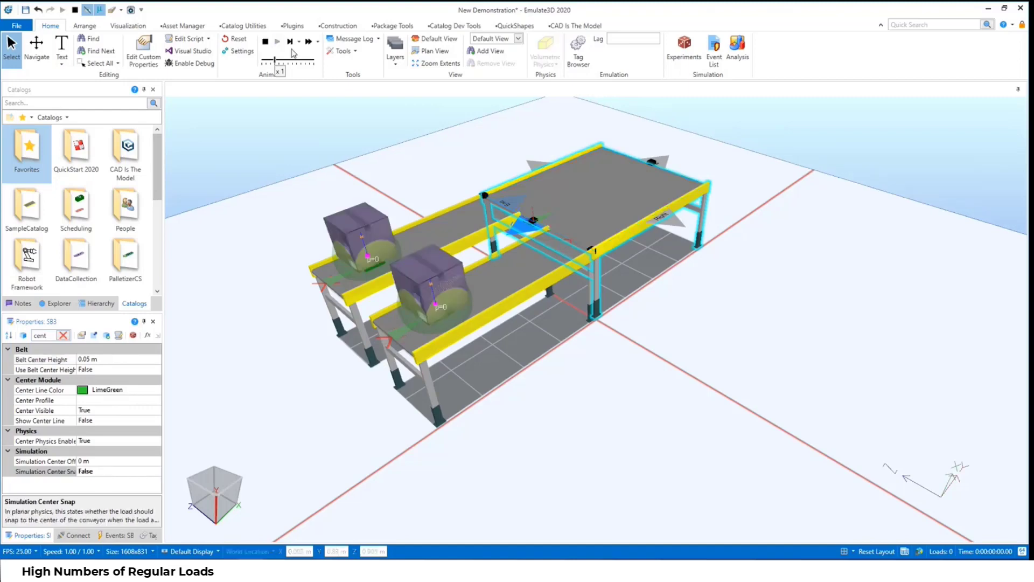
pyautogui.moveTo(754, 317); pyautogui.dragTo(703, 334, button='right')
pyautogui.scroll(3, 719, 334)
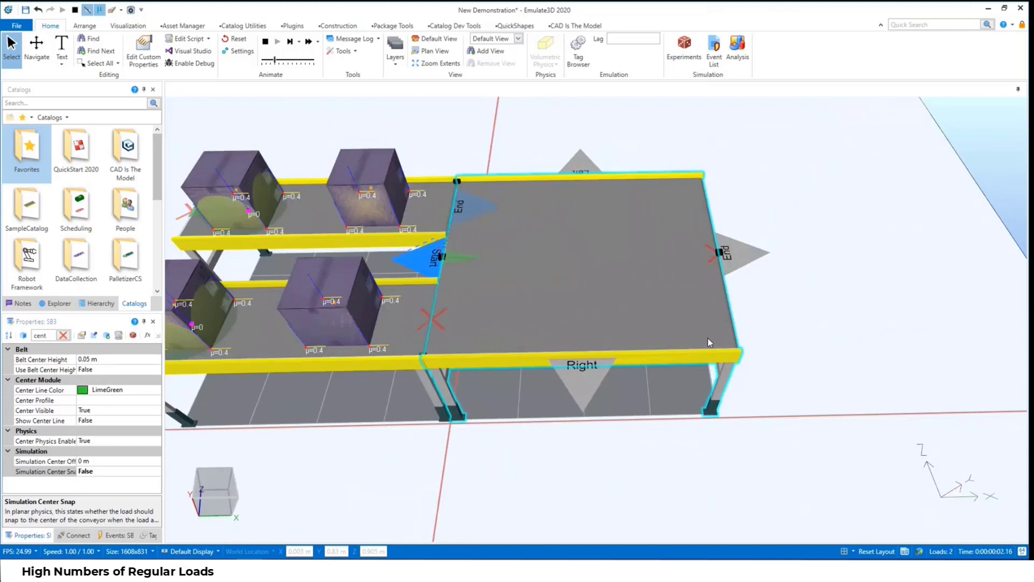
pyautogui.click(891, 347)
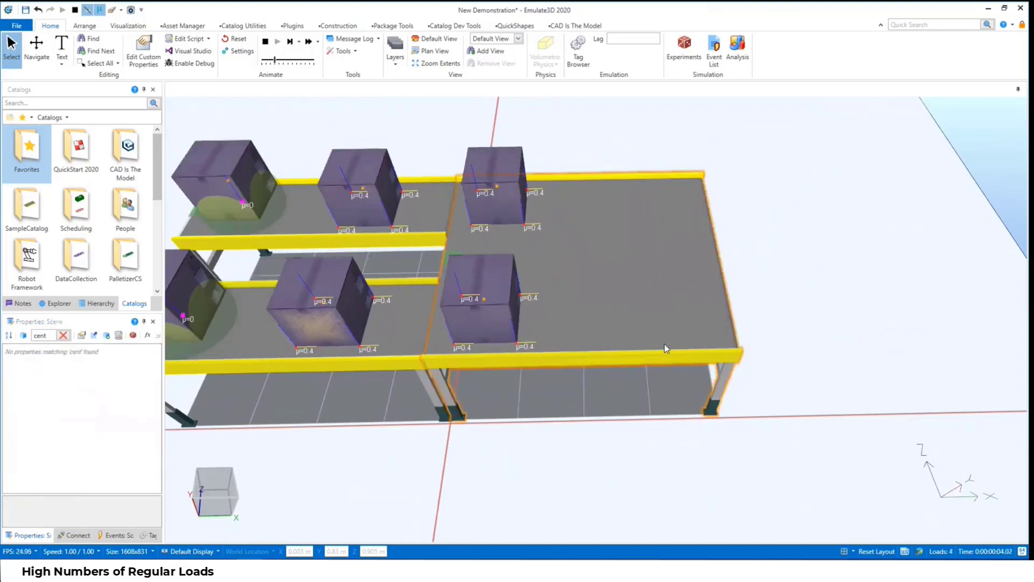
pyautogui.moveTo(609, 306); pyautogui.dragTo(728, 262)
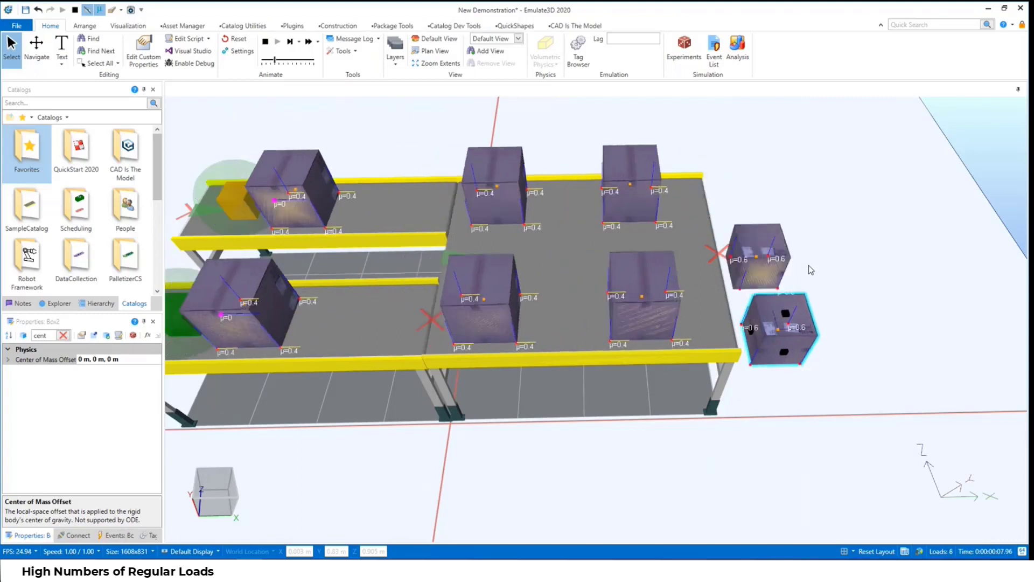
pyautogui.click(238, 42)
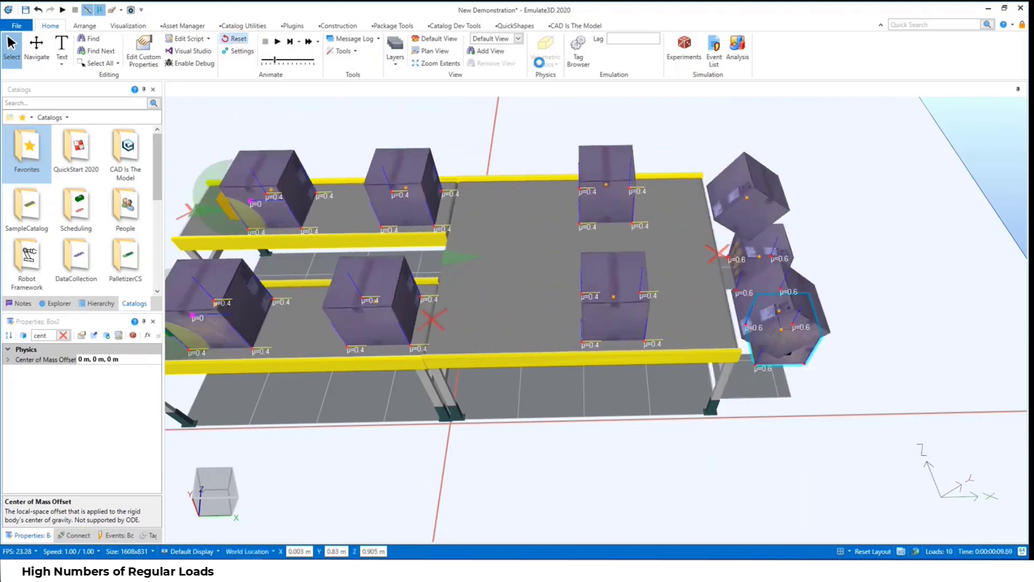
# Step: Switch the model to Planar Physics, run the simulation to examine how boxes cross the wide belt, and reset the model
pyautogui.click(545, 60)
pyautogui.click(566, 89)
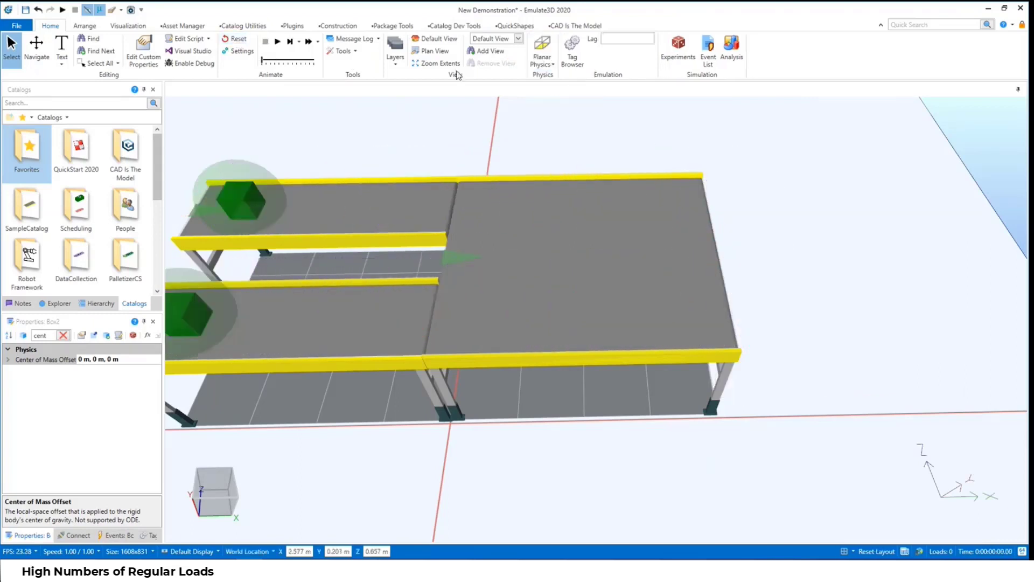
pyautogui.click(278, 42)
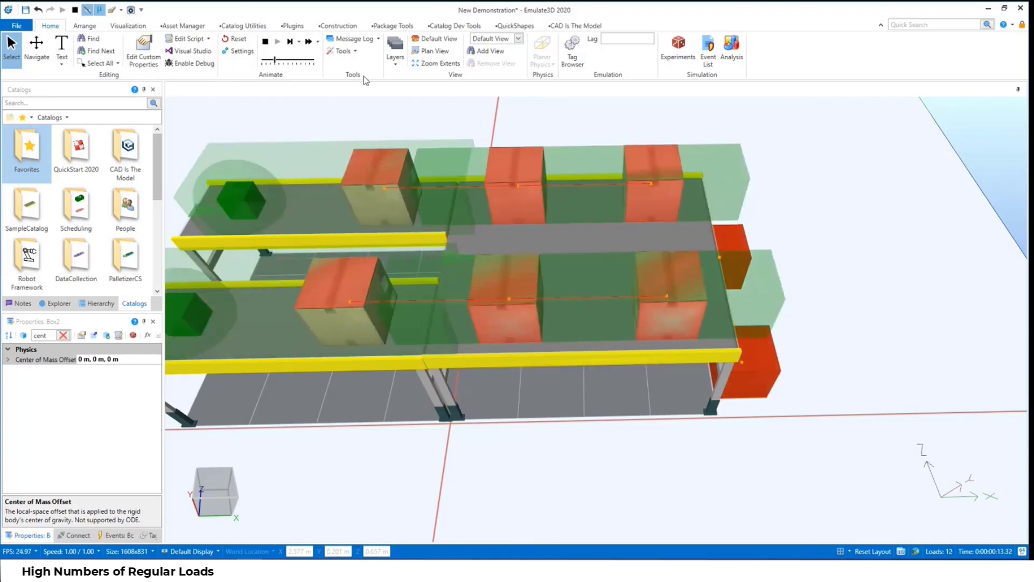
pyautogui.click(234, 41)
# Step: Switch the model to Linear Physics, run the simulation to examine the transfer onto the wide belt, and reset the model
pyautogui.click(543, 57)
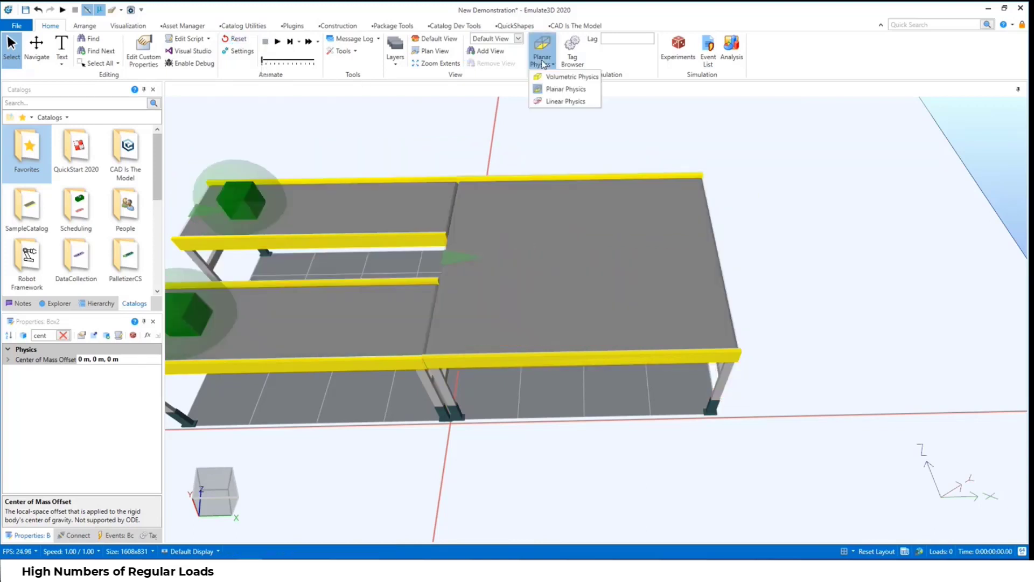
pyautogui.click(557, 99)
pyautogui.click(278, 42)
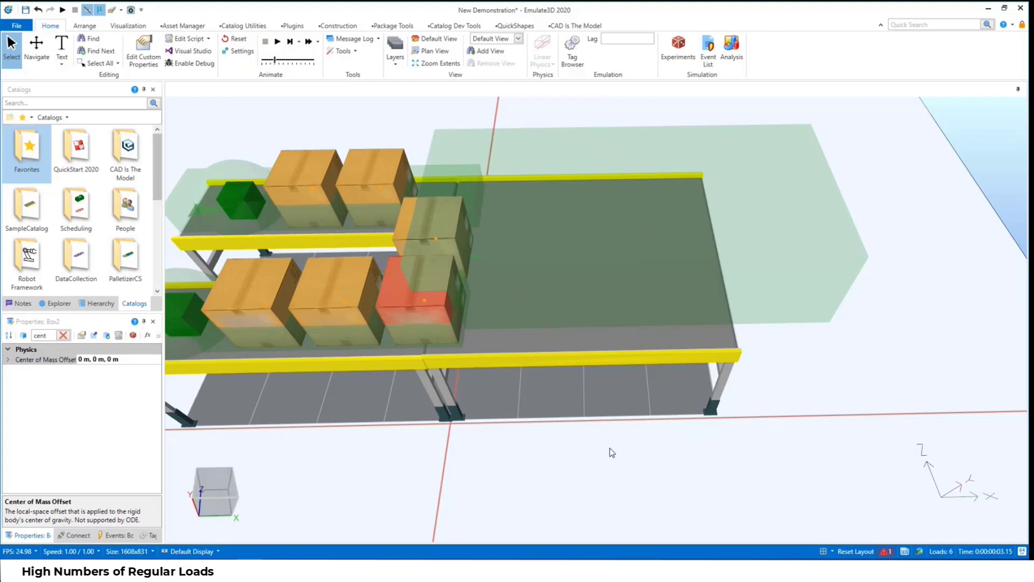
pyautogui.click(238, 39)
# Step: Connect the front conveyor's End connector to the wide belt's Start connector, test the simulation, and reset the model
pyautogui.click(382, 357)
pyautogui.moveTo(447, 335); pyautogui.dragTo(435, 268)
pyautogui.click(277, 41)
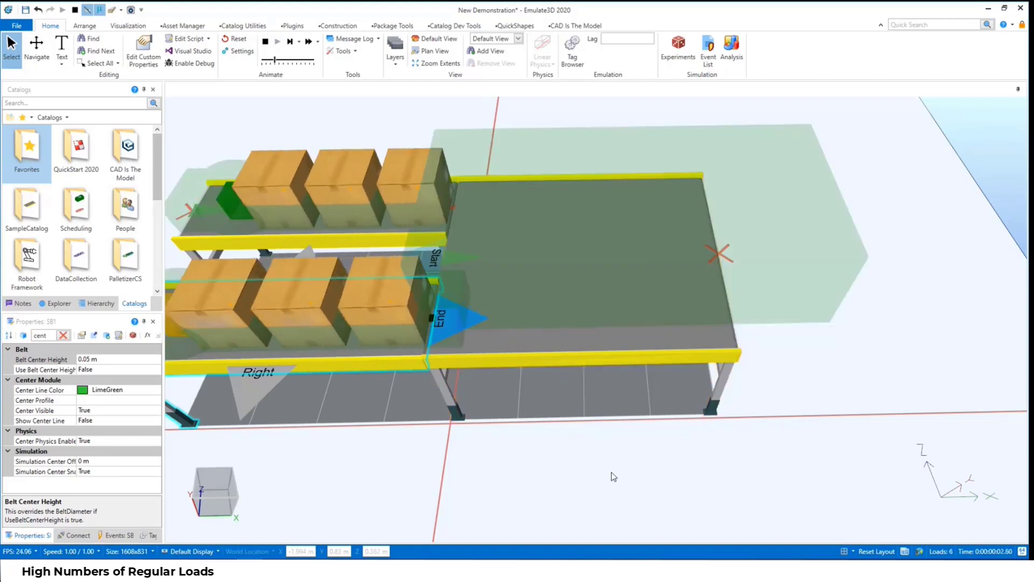
pyautogui.click(243, 39)
# Step: Connect the rear conveyor's End connector to the wide belt's Start, run the simulation to examine the merge, and reset the model
pyautogui.click(476, 237)
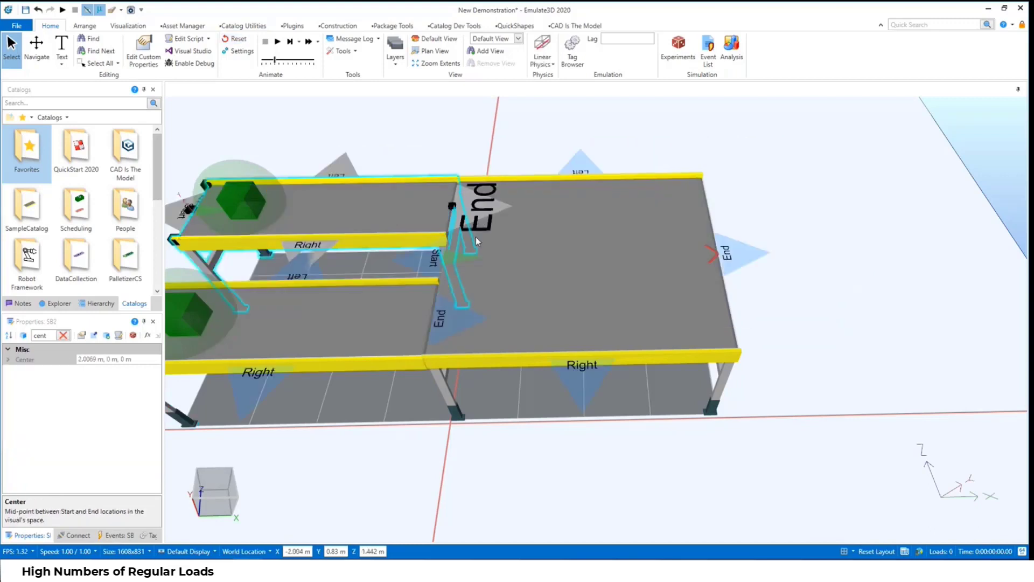
pyautogui.click(278, 41)
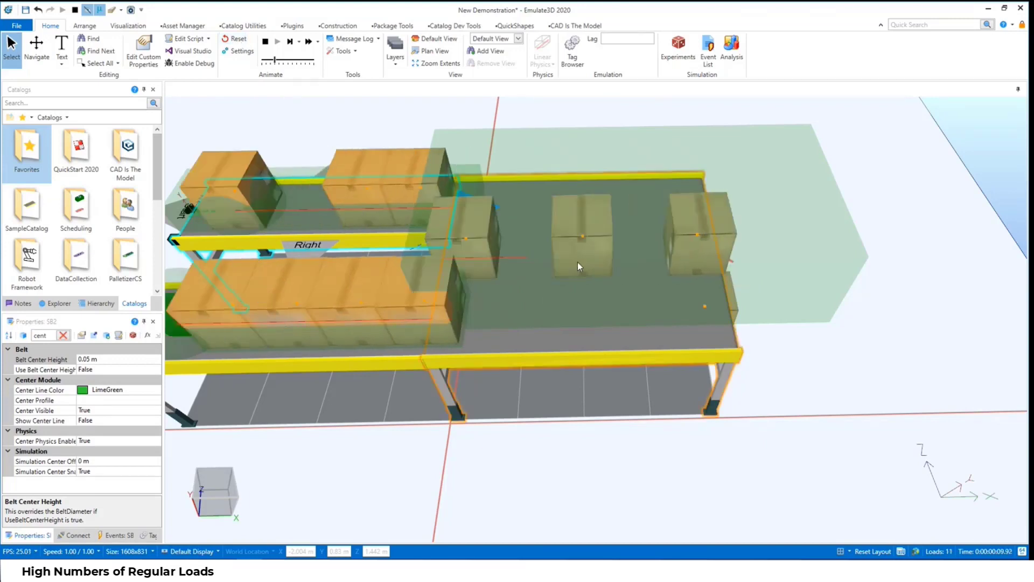
pyautogui.click(234, 38)
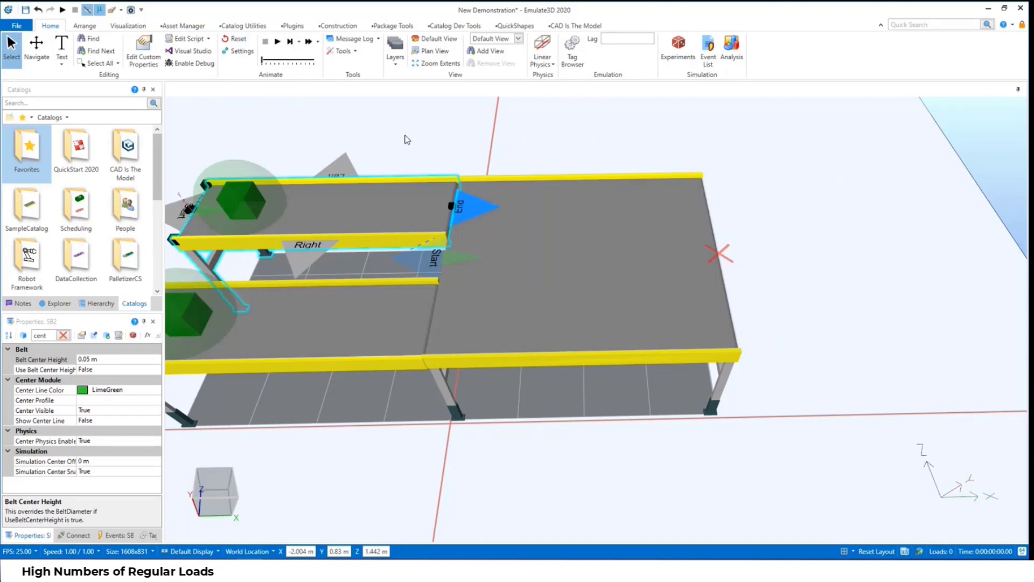
# Step: Move the wide belt away from the two parallel conveyors to about X 0.934 m, Z 1.5 m
pyautogui.moveTo(608, 301); pyautogui.dragTo(646, 189)
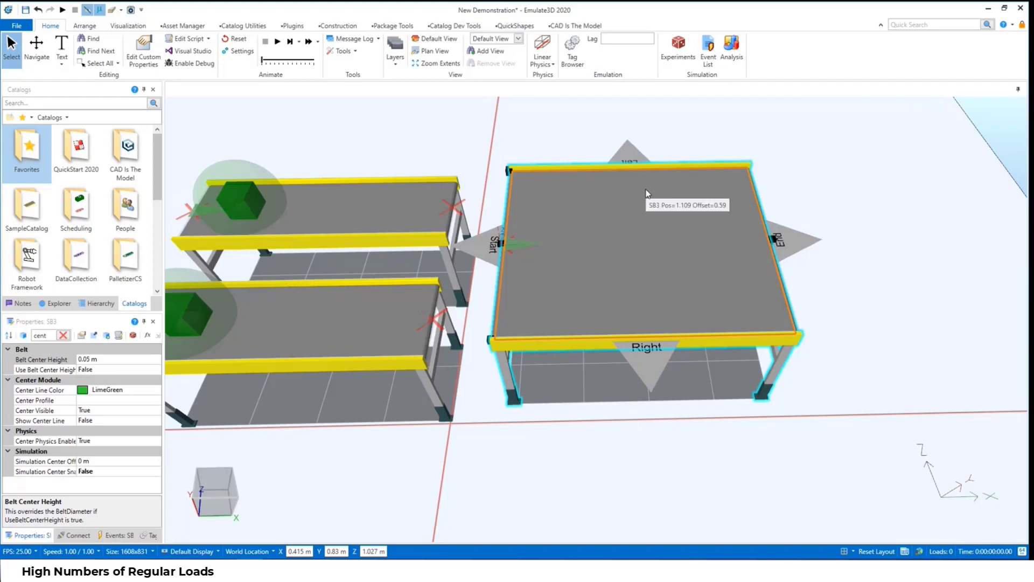
pyautogui.scroll(-2, 629, 271)
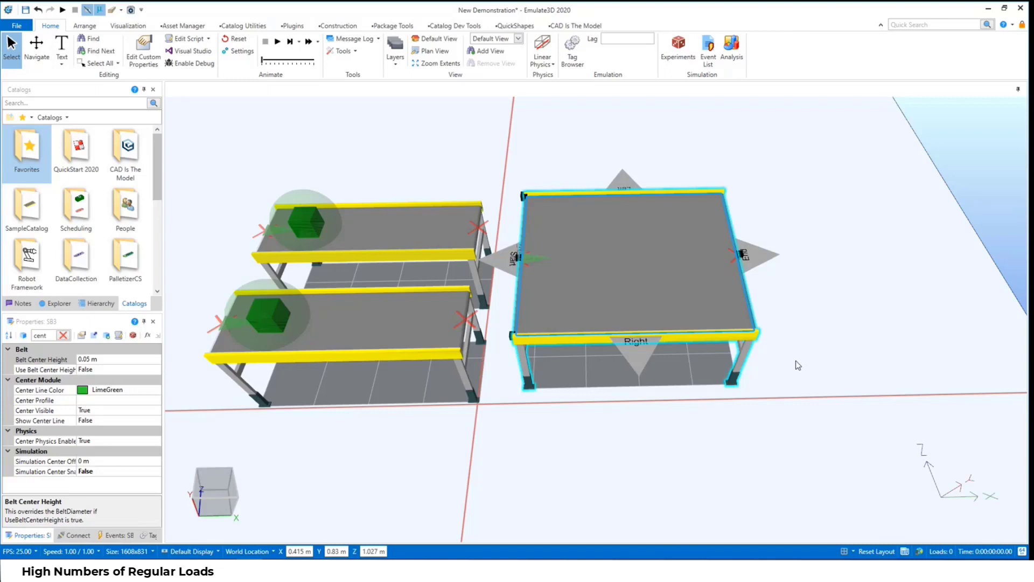
pyautogui.click(235, 39)
pyautogui.moveTo(625, 270); pyautogui.dragTo(656, 250)
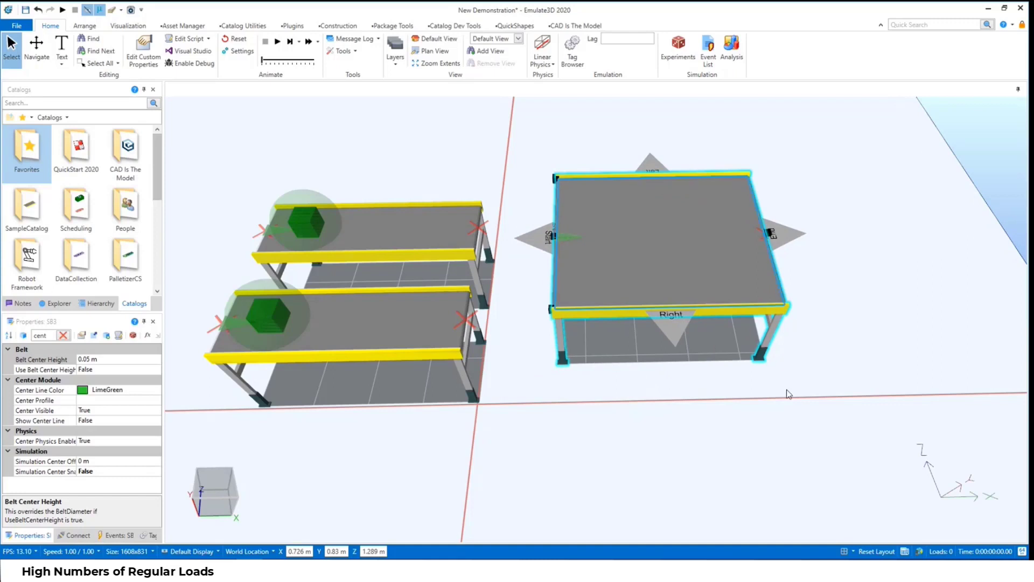
pyautogui.click(235, 36)
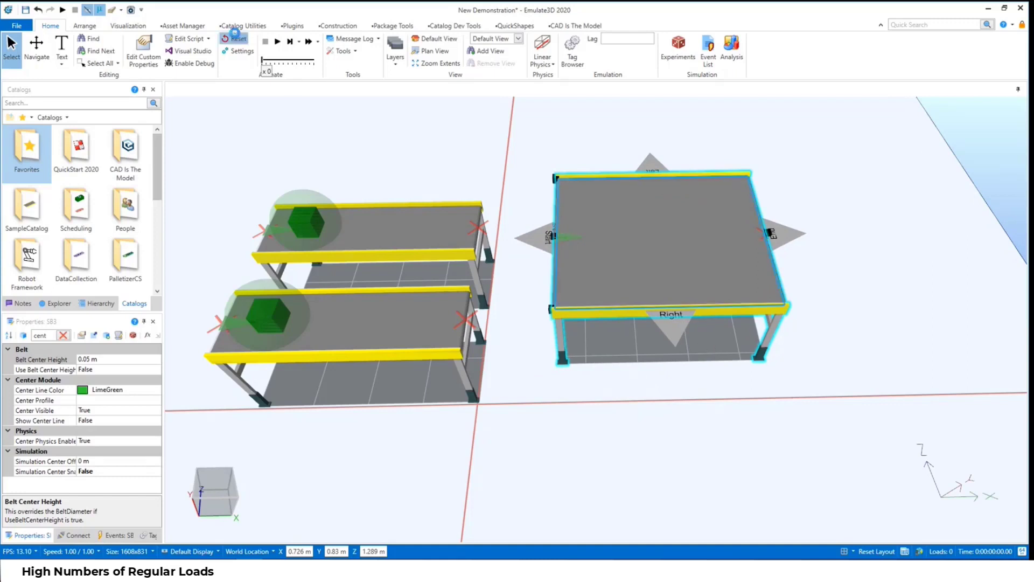
pyautogui.moveTo(644, 234); pyautogui.dragTo(665, 218)
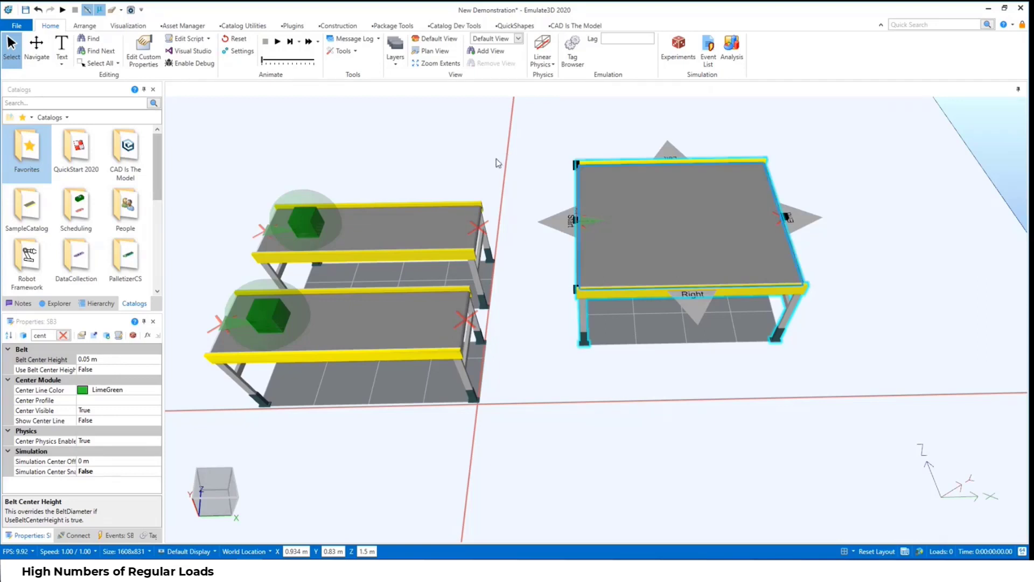
# Step: Open the recent document Demo90degrees edits.demo3d, discarding the changes to New Demonstration
pyautogui.click(16, 25)
pyautogui.scroll(-3, 421, 265)
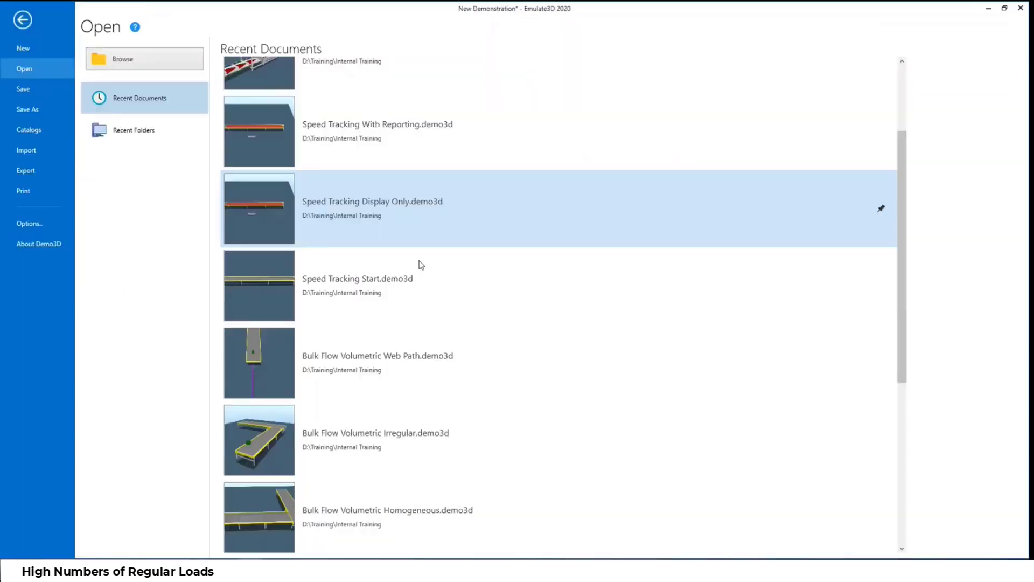
pyautogui.scroll(-4, 490, 312)
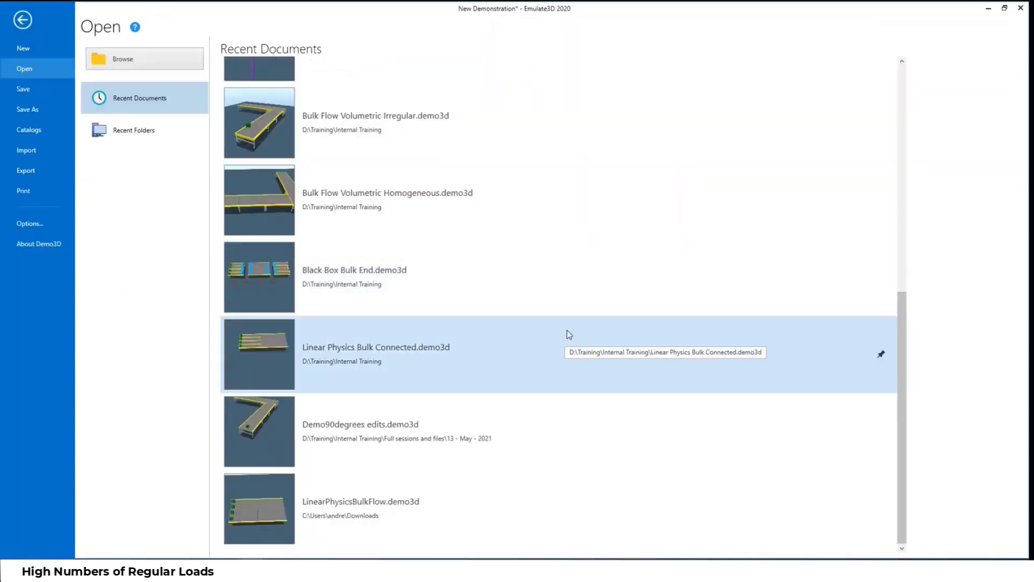
pyautogui.click(491, 417)
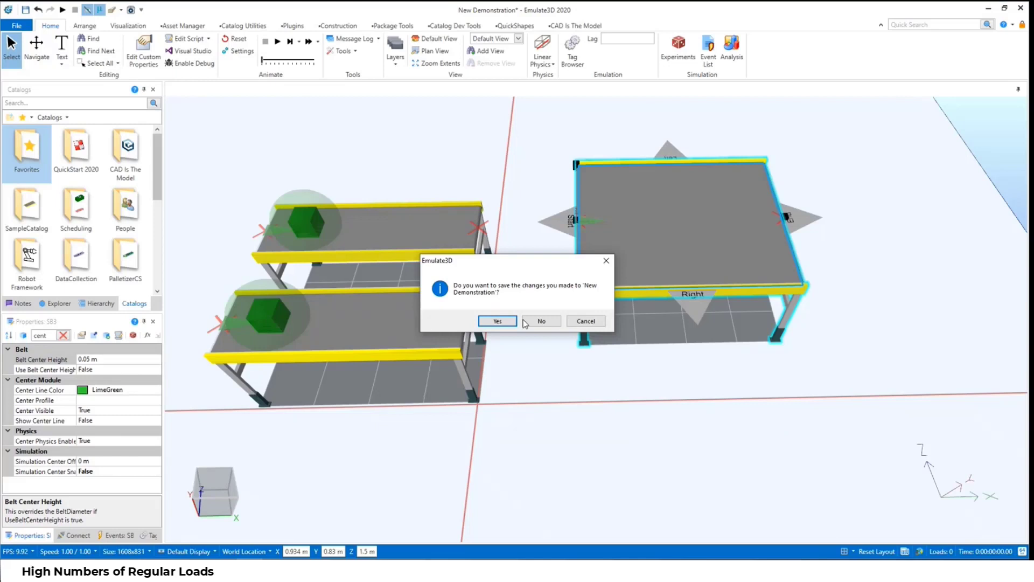
pyautogui.click(541, 321)
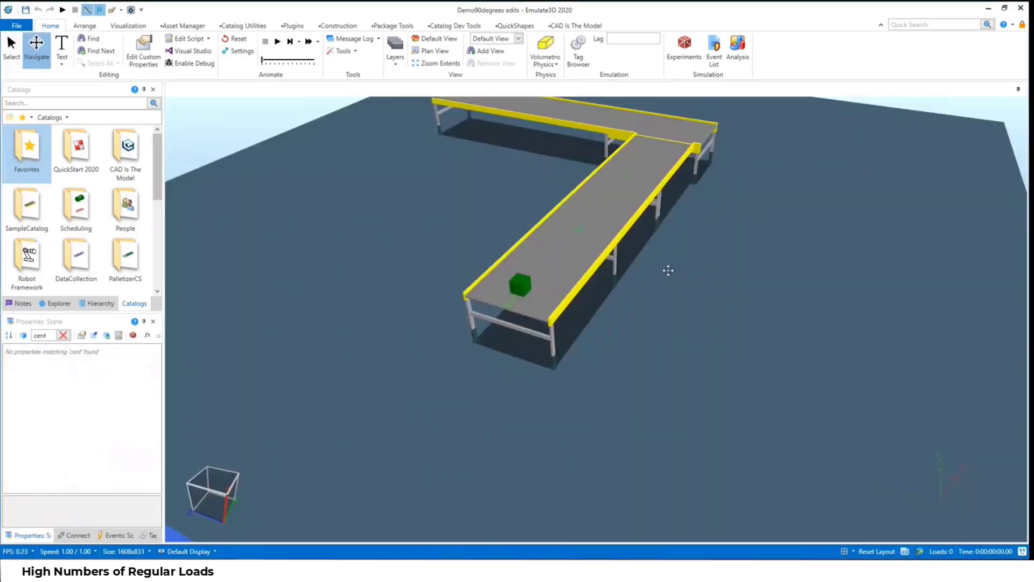
# Step: Run the 90-degree conveyor simulation and examine how the cans travel along the belts and around the corner
pyautogui.moveTo(667, 270); pyautogui.dragTo(595, 339)
pyautogui.scroll(-3, 594, 340)
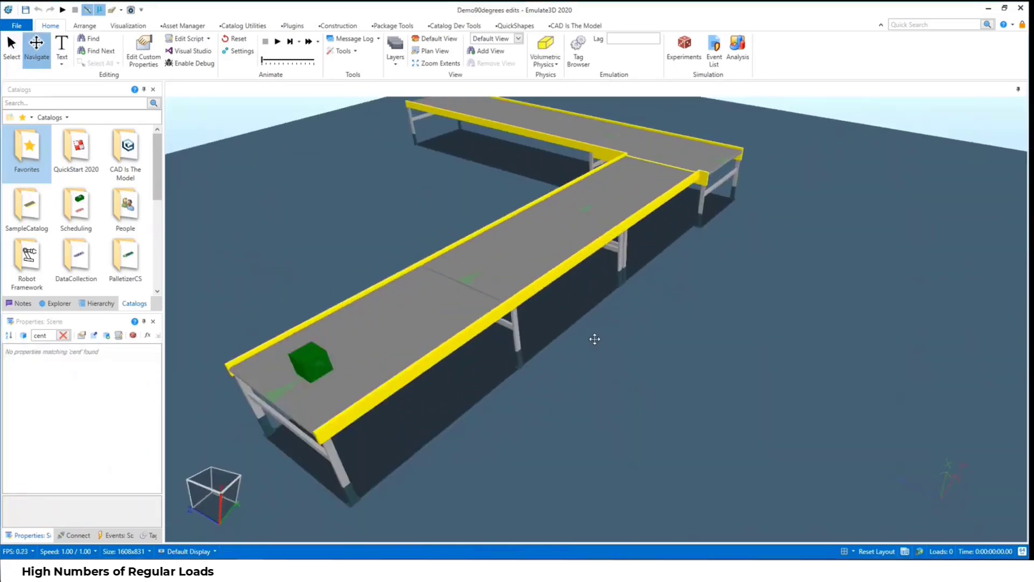
pyautogui.scroll(4, 593, 339)
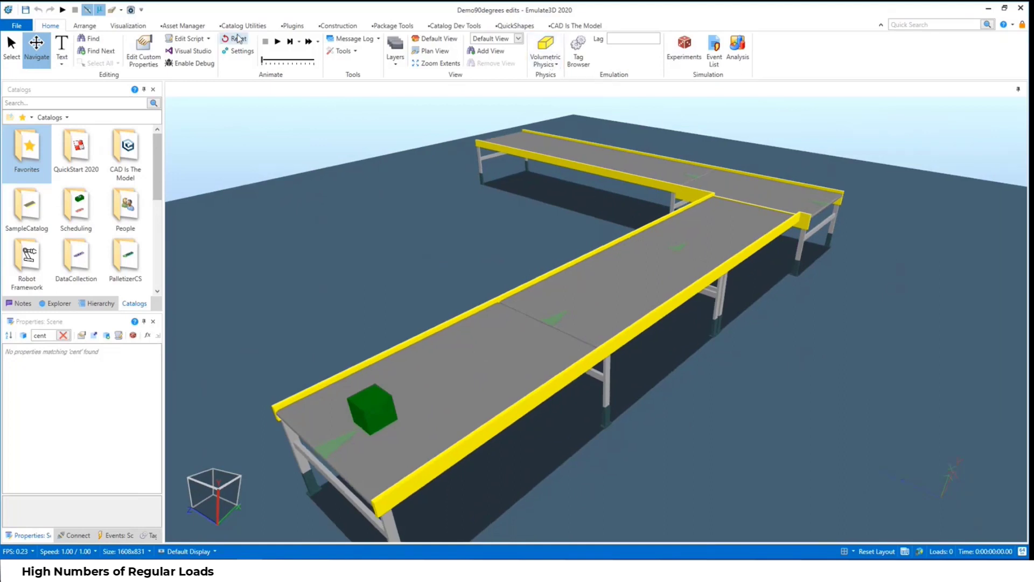
pyautogui.click(277, 41)
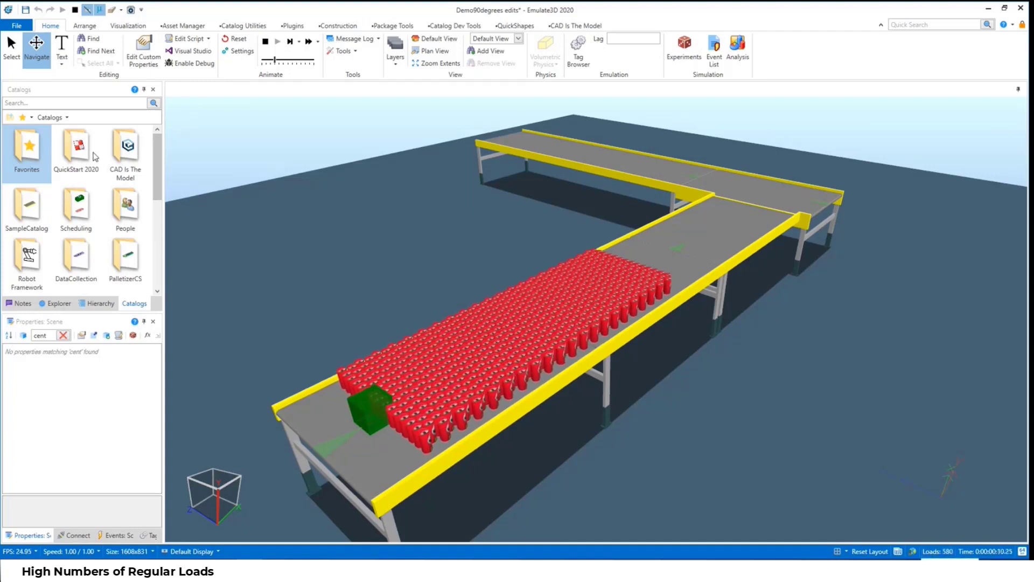
pyautogui.click(11, 50)
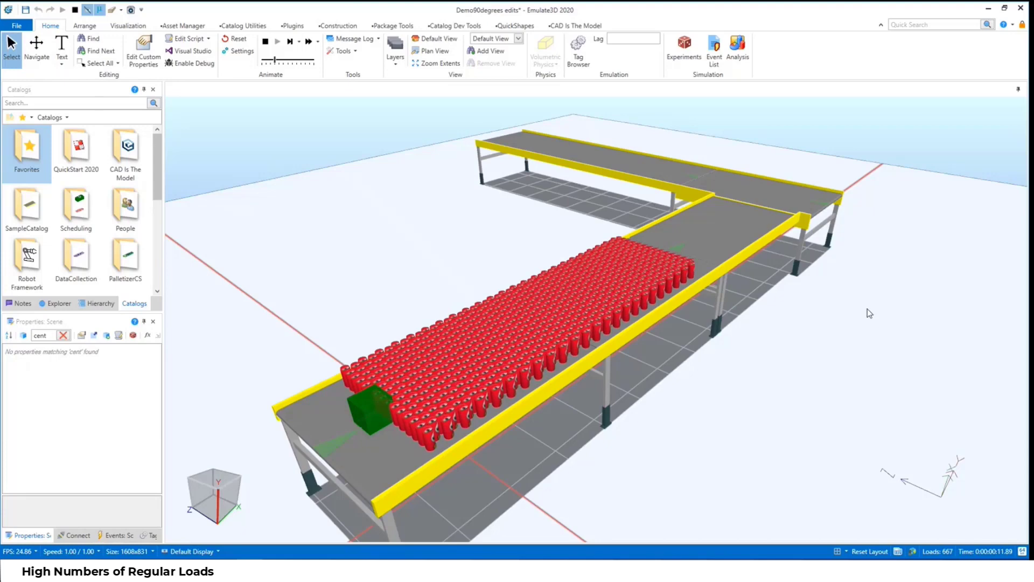
pyautogui.moveTo(867, 309); pyautogui.dragTo(777, 314, button='middle')
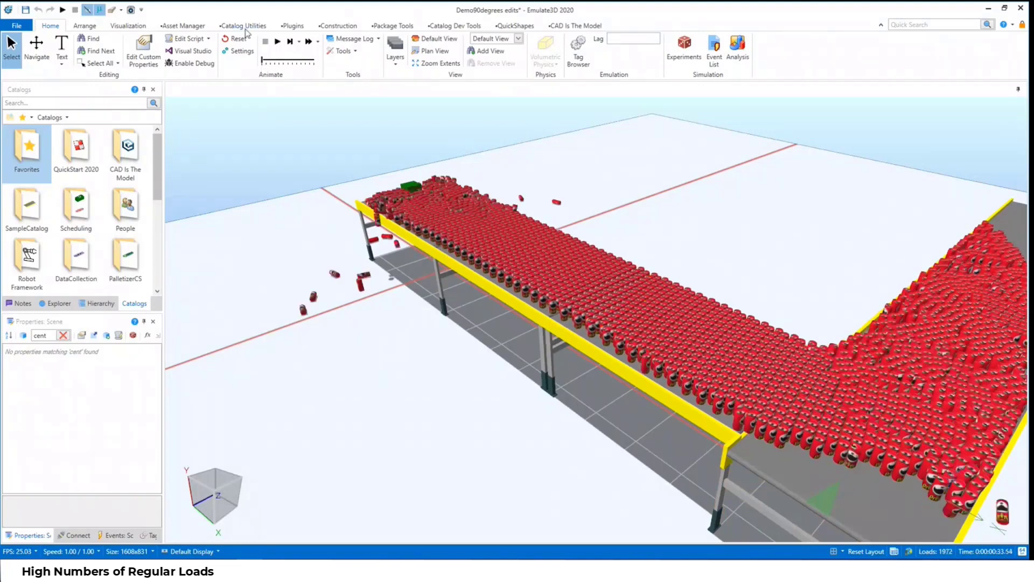
# Step: Resume the simulation, select a group of cans near the corner transfer to inspect it, and reset the model
pyautogui.click(276, 41)
pyautogui.click(695, 379)
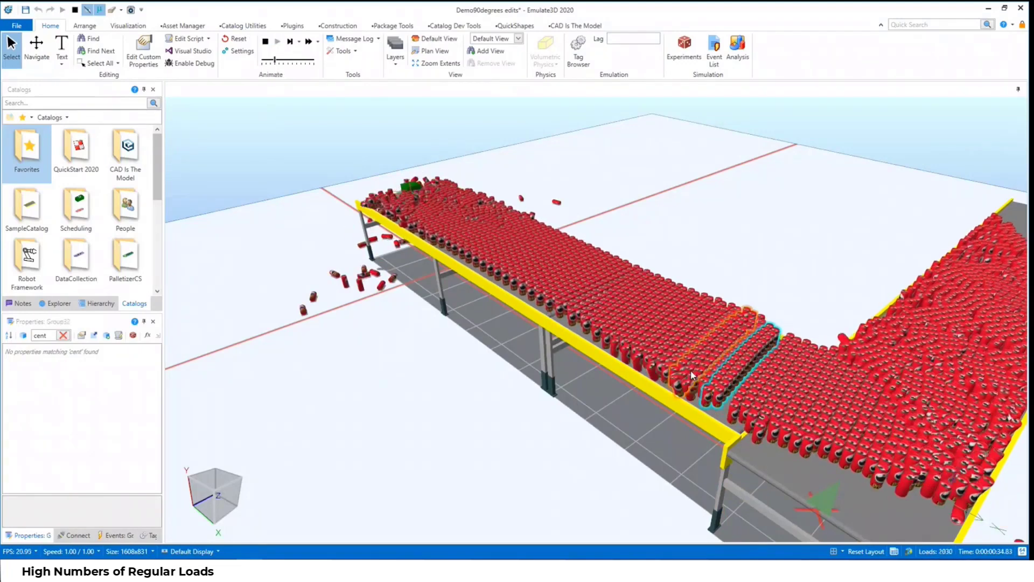
pyautogui.click(265, 42)
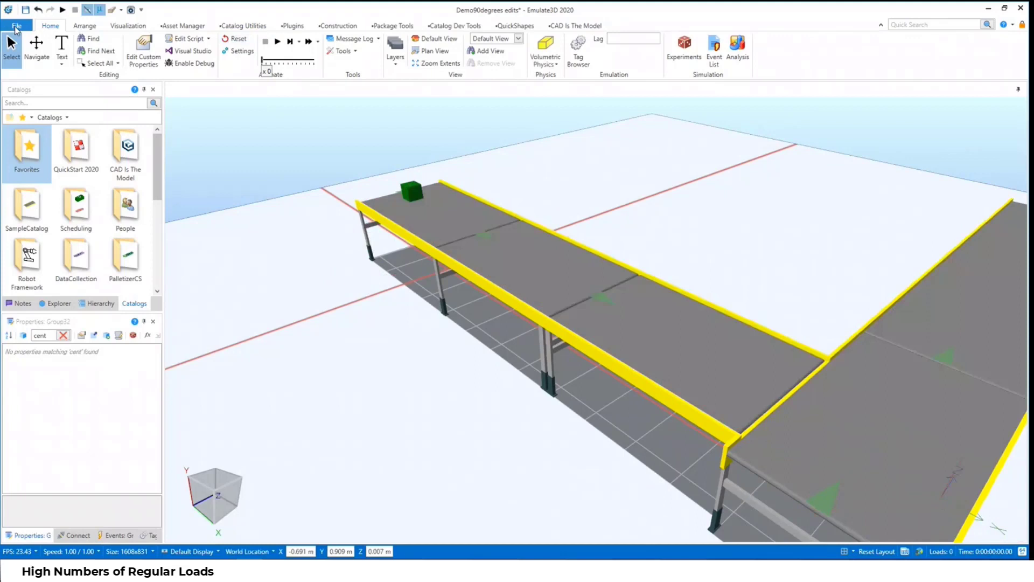
# Step: Open the recent document Bulk Flow Volumetric Homogeneous.demo3d and run its simulation
pyautogui.click(16, 25)
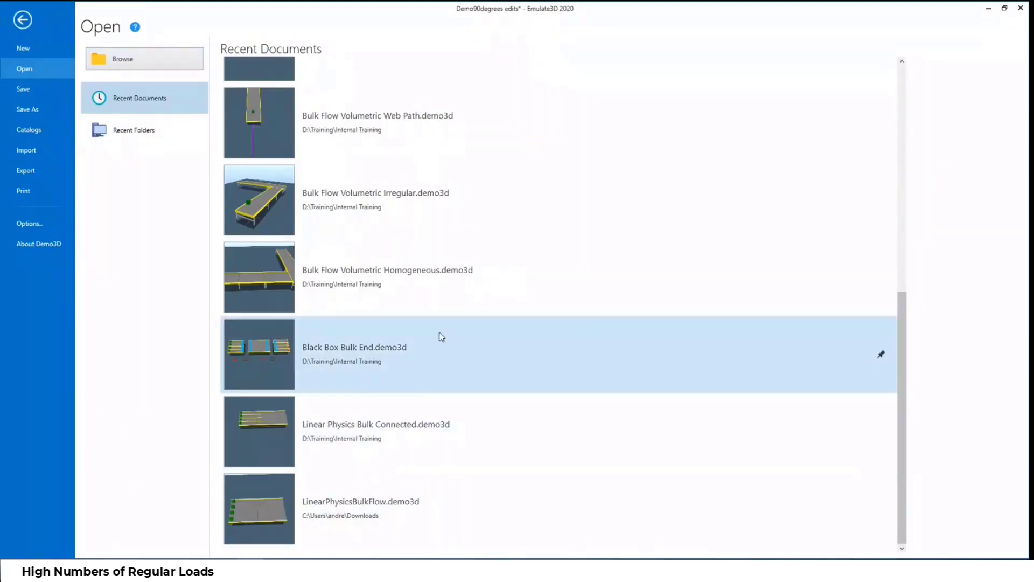
pyautogui.click(437, 291)
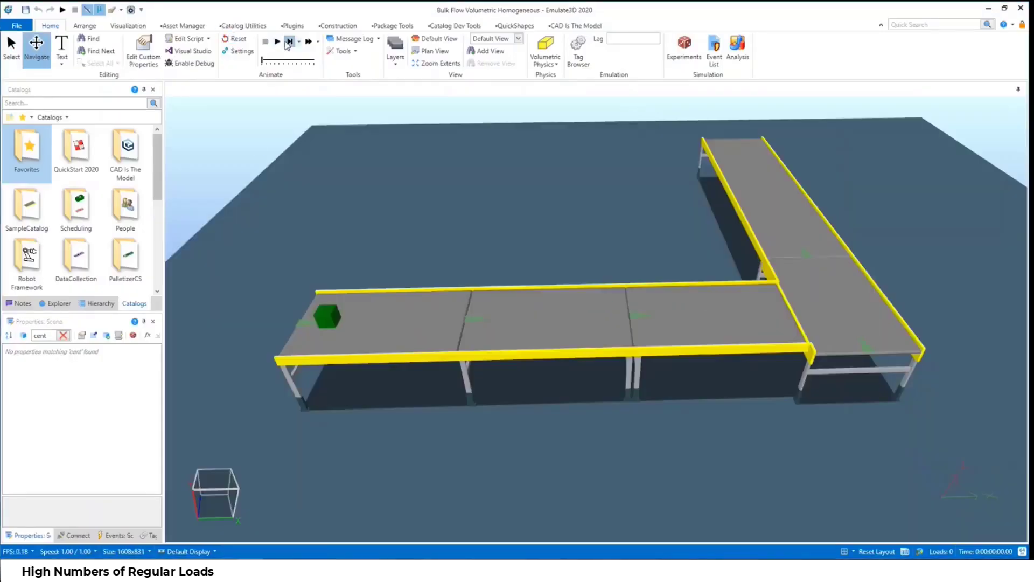
pyautogui.click(278, 41)
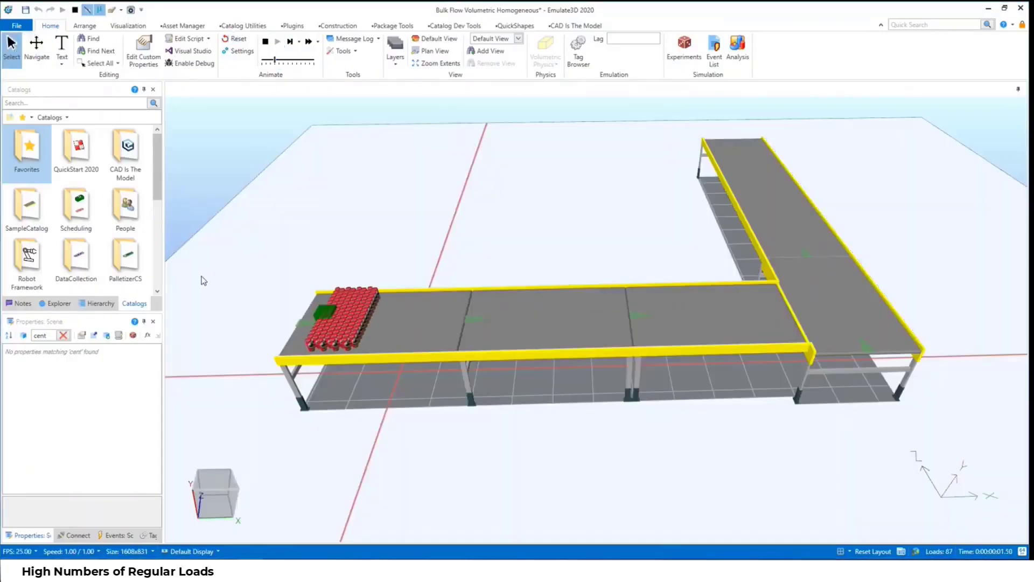
# Step: Select an individual can in the running flow on the first belt to examine its behavior, and reset the model
pyautogui.scroll(4, 253, 351)
pyautogui.scroll(-2, 253, 351)
pyautogui.click(297, 354)
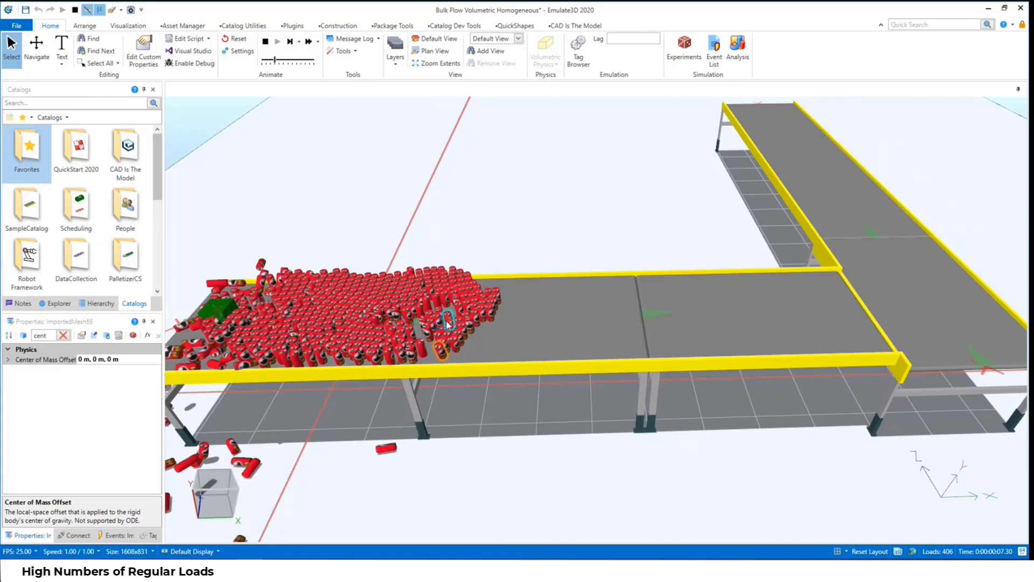
pyautogui.click(246, 39)
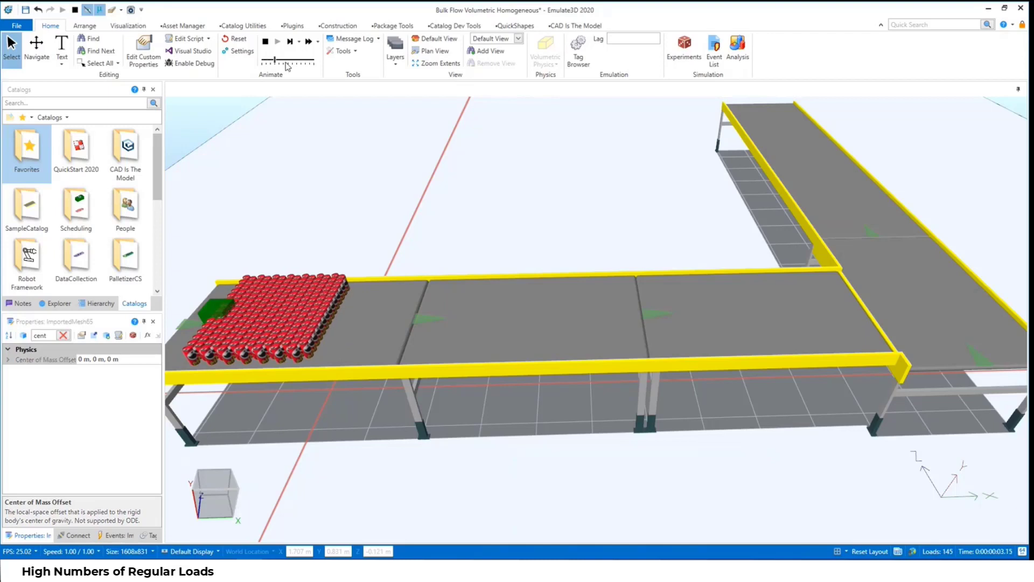
# Step: Raise the running simulation's speed to 4.00 and higher to examine the can flow around the corner
pyautogui.moveTo(274, 60); pyautogui.dragTo(284, 61)
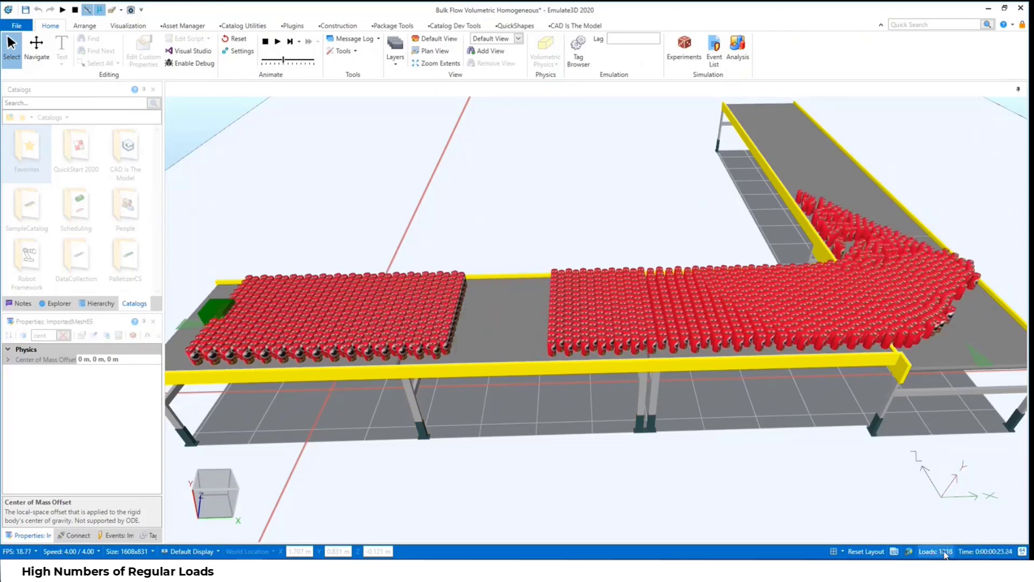
pyautogui.click(293, 60)
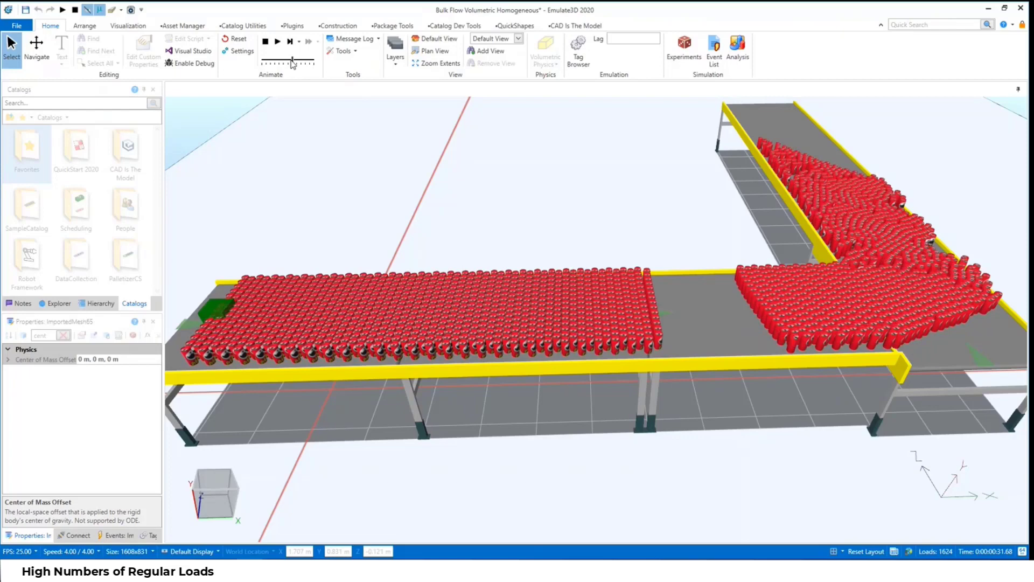
pyautogui.click(293, 60)
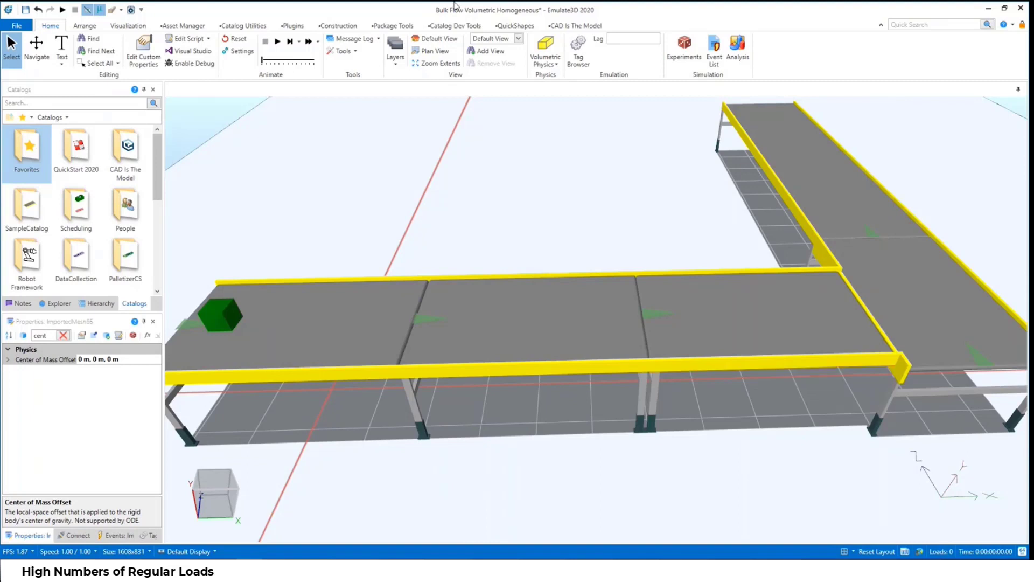
# Step: Run the bulk can flow again to examine the batches on the belts, reset the model, and restart the simulation
pyautogui.click(277, 41)
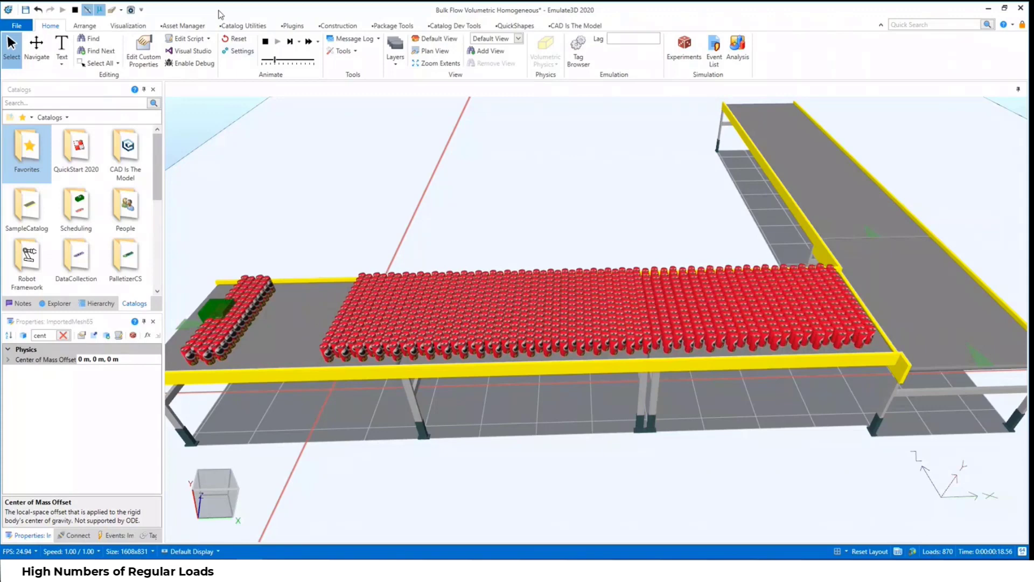
pyautogui.click(227, 39)
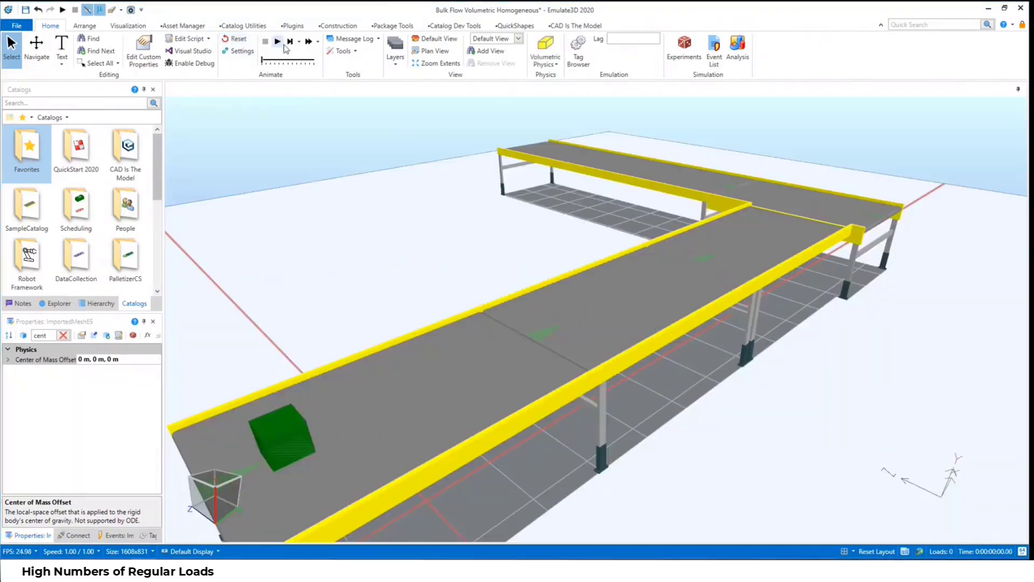
pyautogui.click(278, 42)
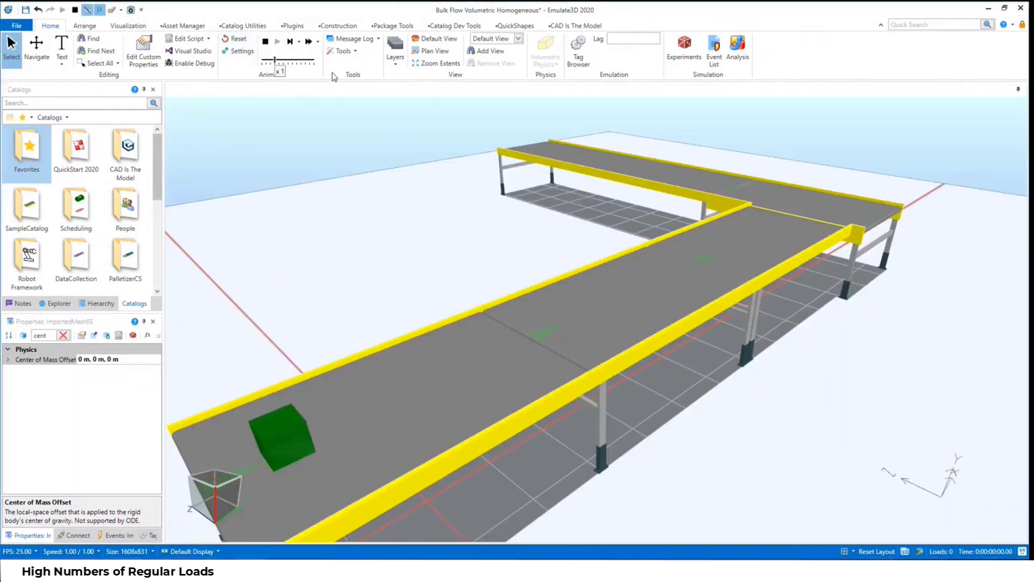
# Step: Reset the model, switch the physics engine to Linear Physics, and run the can flow simulation
pyautogui.click(231, 44)
pyautogui.click(544, 62)
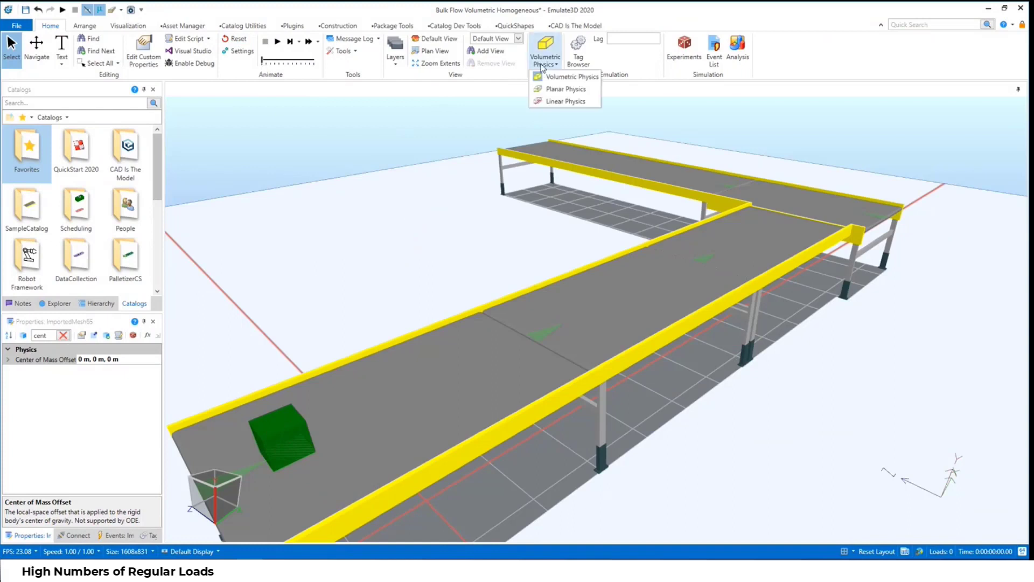
pyautogui.click(566, 102)
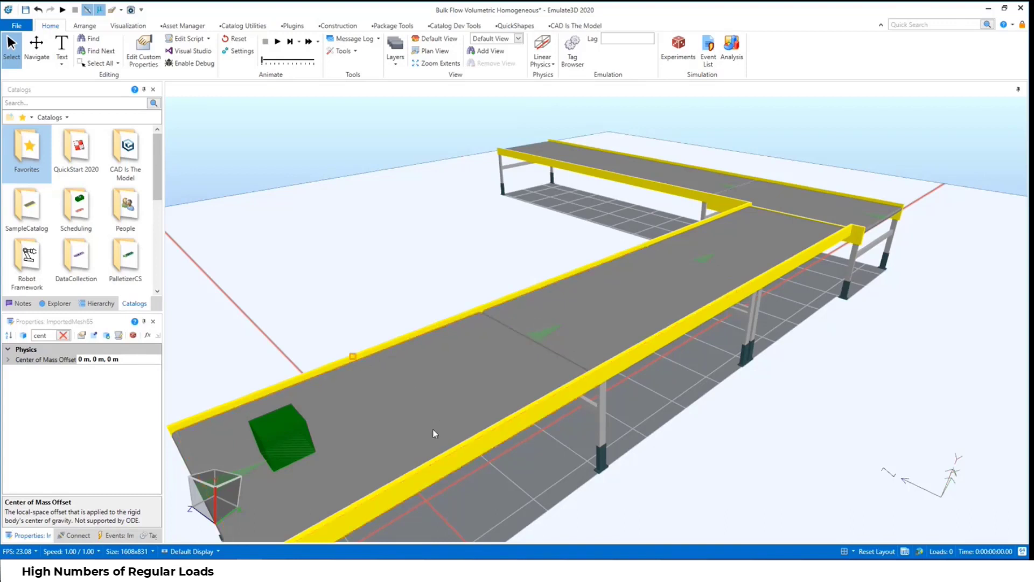
pyautogui.click(277, 43)
pyautogui.moveTo(889, 554)
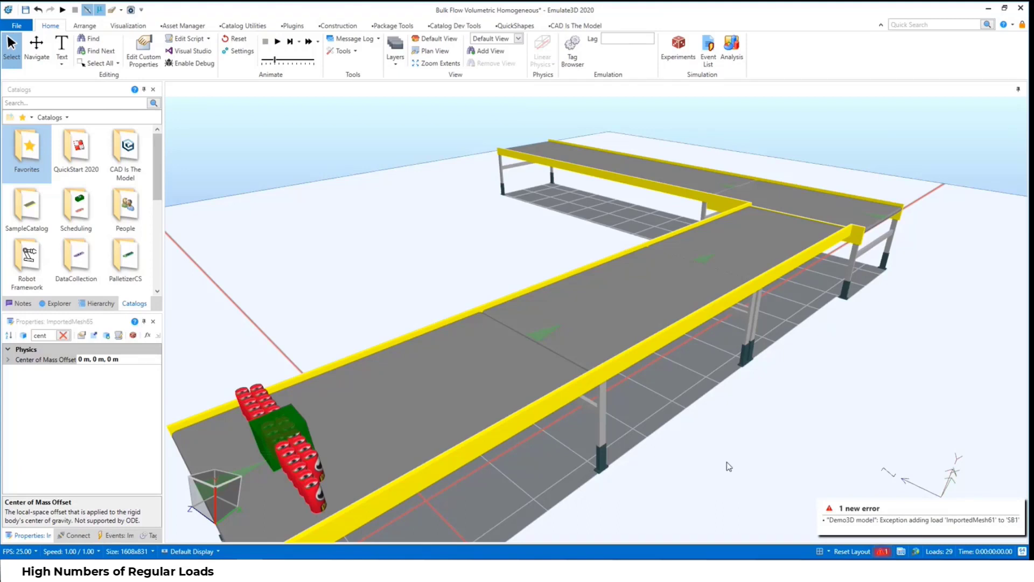
# Step: Reset the model and switch the physics engine back to Volumetric Physics
pyautogui.click(236, 39)
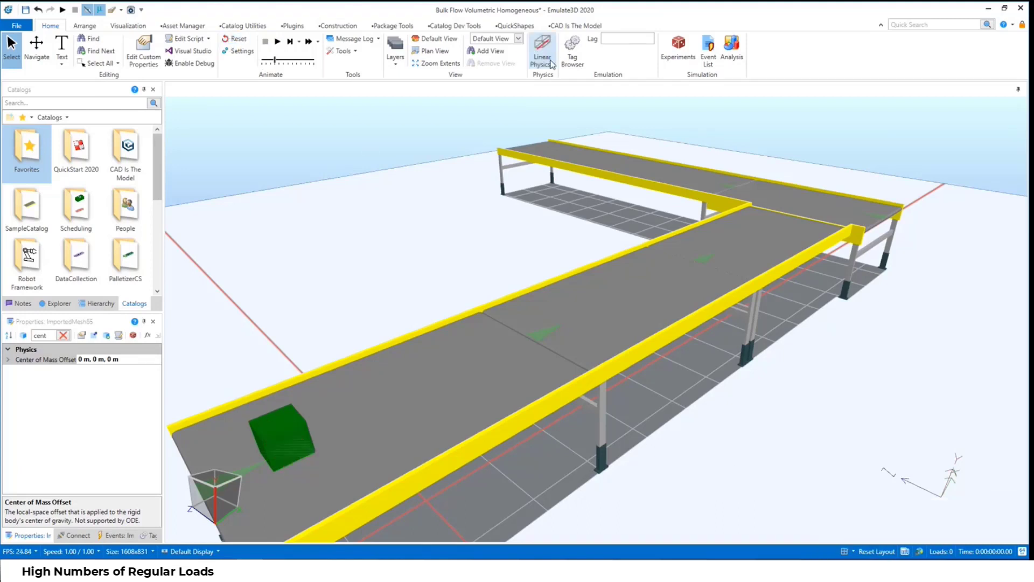
pyautogui.click(543, 56)
pyautogui.click(563, 76)
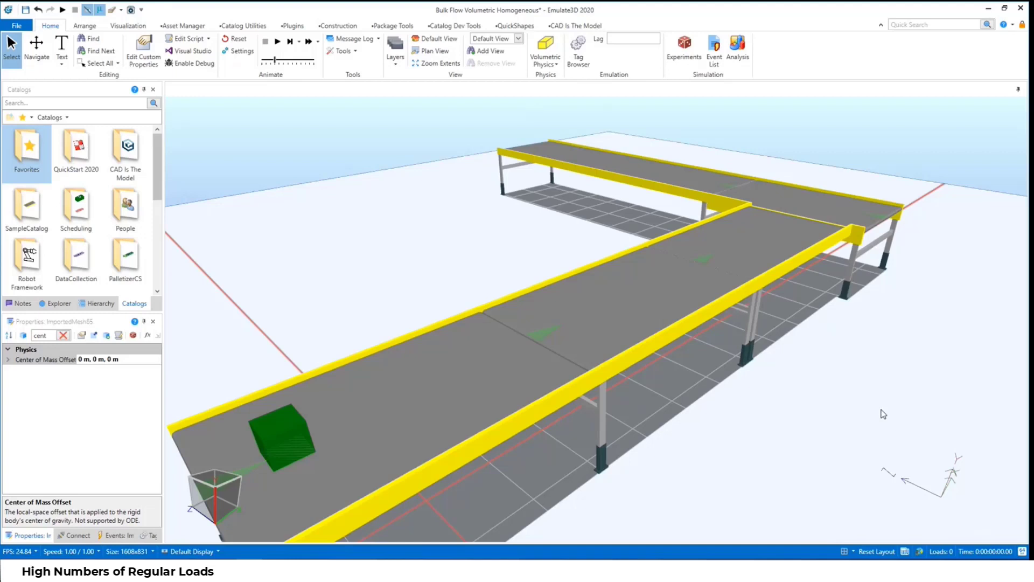
# Step: Move the first belt with its load creator away from the line and pull the second belt clear of the next one
pyautogui.scroll(-2, 831, 409)
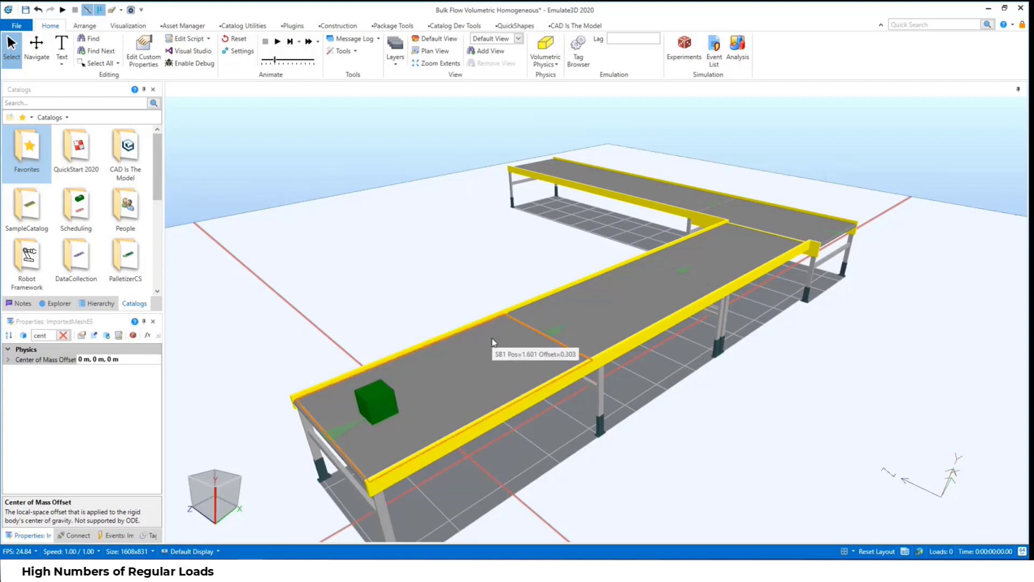
pyautogui.moveTo(480, 367); pyautogui.dragTo(361, 258)
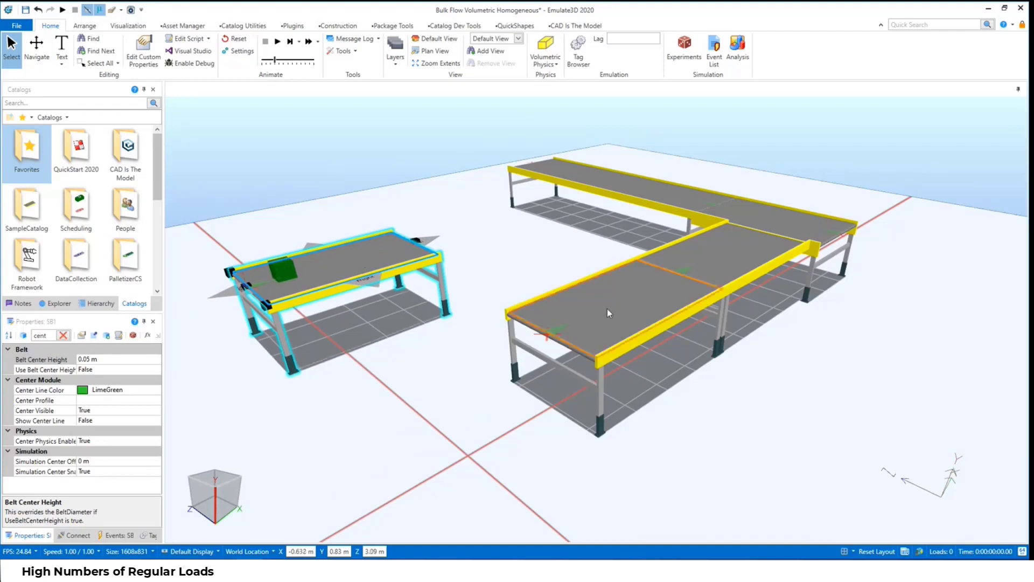
pyautogui.moveTo(607, 309); pyautogui.dragTo(590, 361)
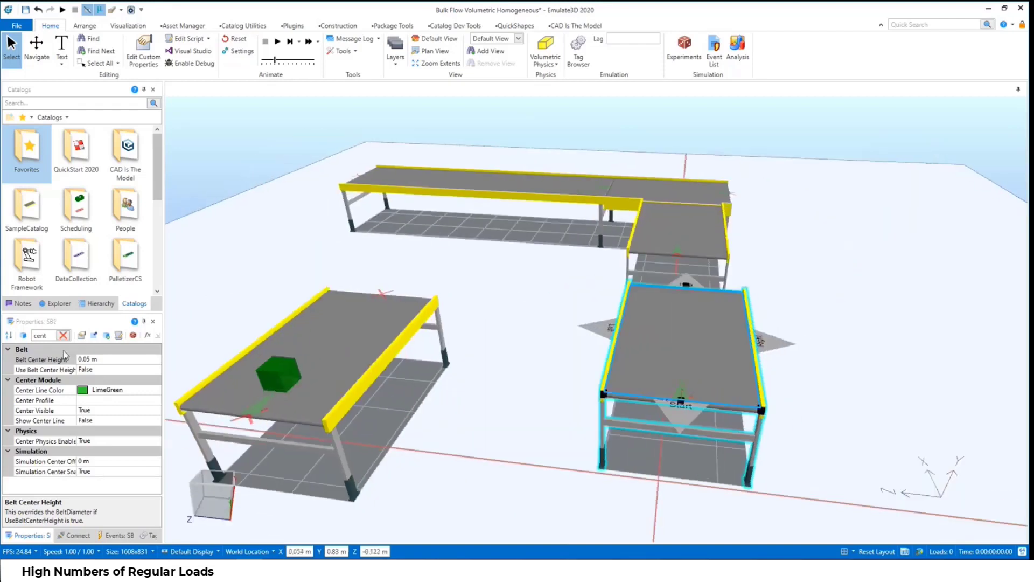
# Step: Filter the second belt's properties by "side" and set its left side's SidePhysicsEnabled and SideVisible to False and Width to 0
pyautogui.doubleClick(48, 335)
pyautogui.write('s')
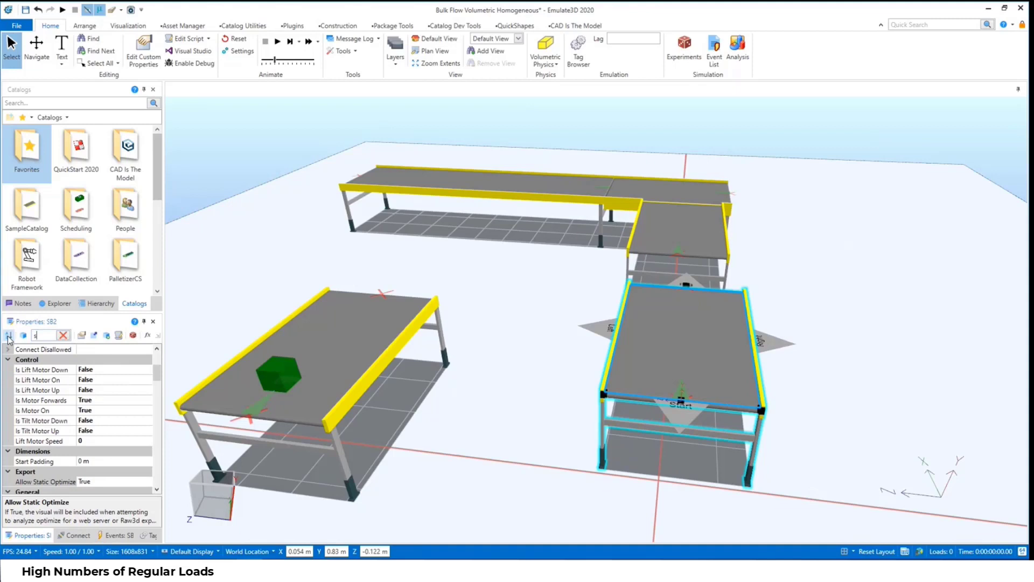
pyautogui.write('ide')
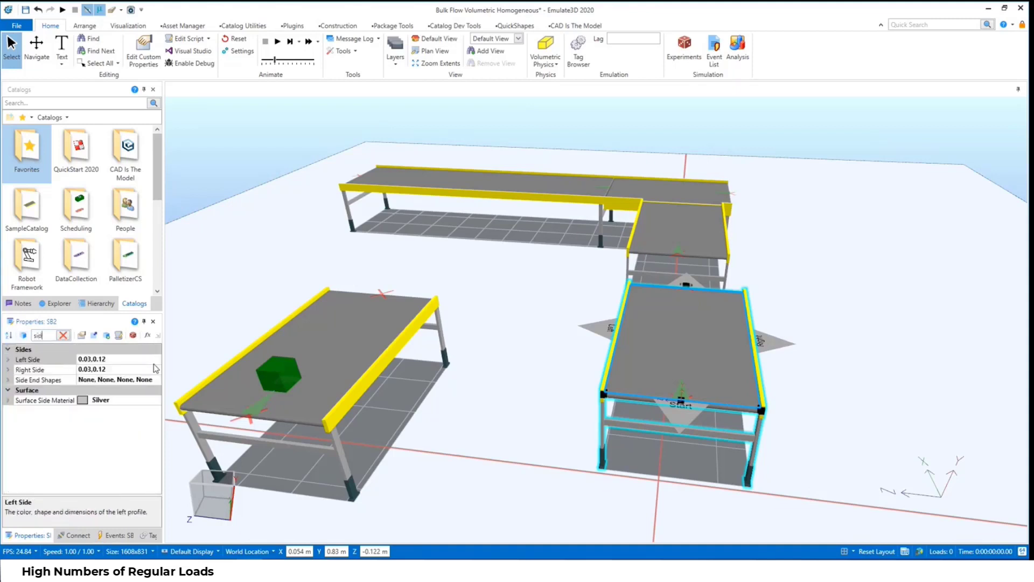
pyautogui.click(7, 361)
pyautogui.scroll(-3, 113, 409)
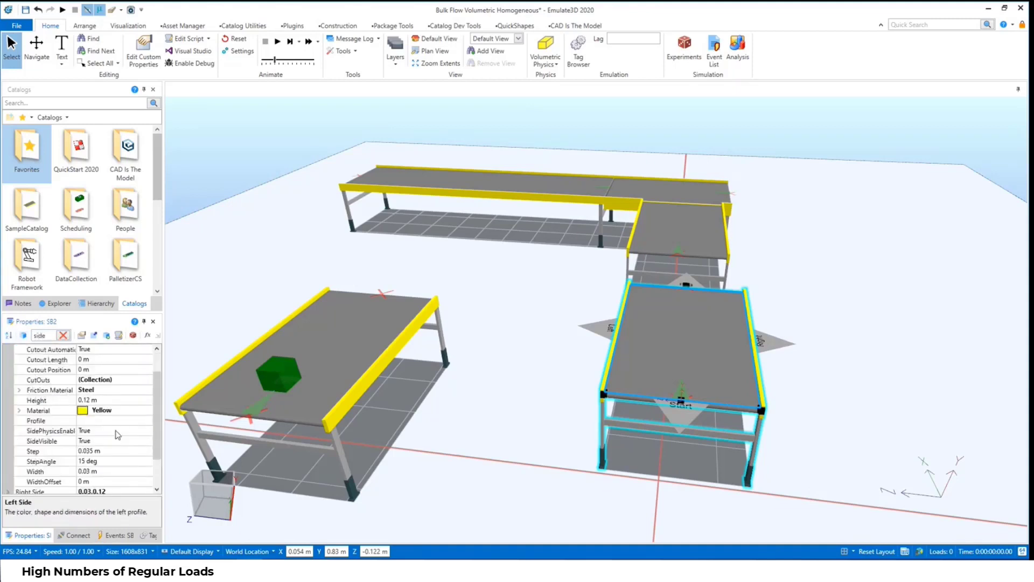
pyautogui.doubleClick(113, 402)
pyautogui.doubleClick(107, 411)
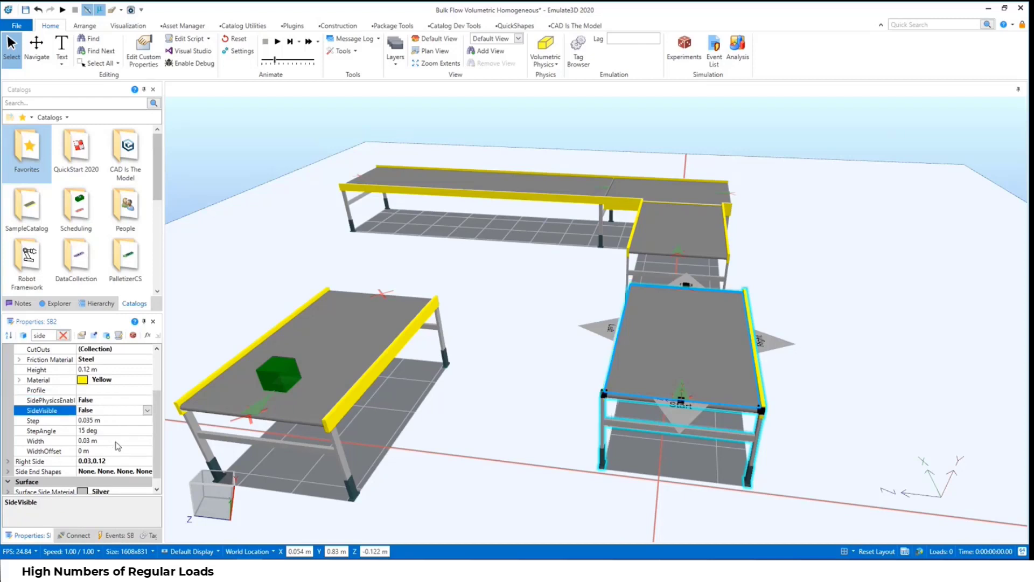
pyautogui.click(30, 441)
pyautogui.write('0')
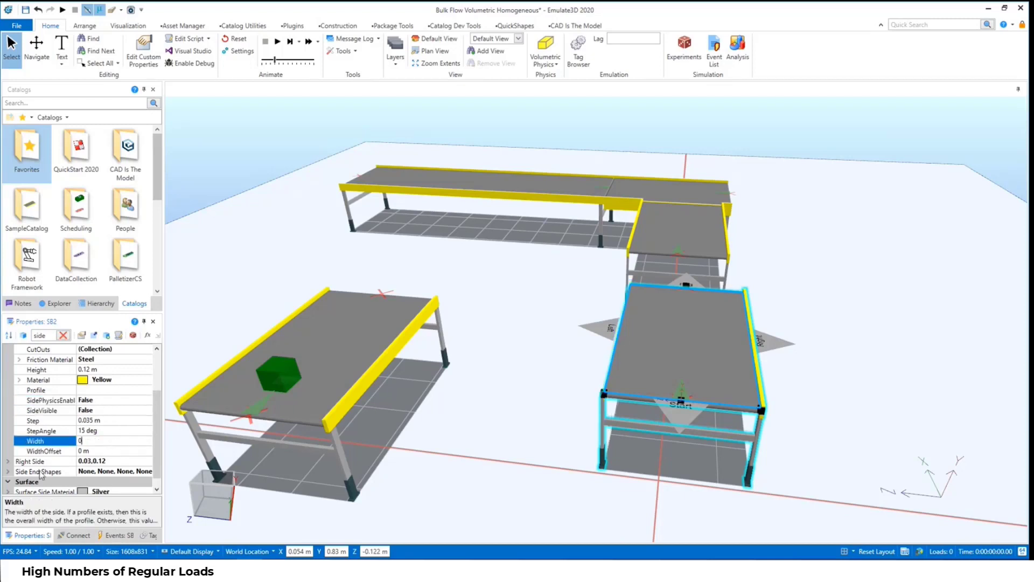
# Step: Set the second belt's right side to SidePhysicsEnabled False, SideVisible False and Width 0
pyautogui.click(8, 461)
pyautogui.scroll(-3, 50, 452)
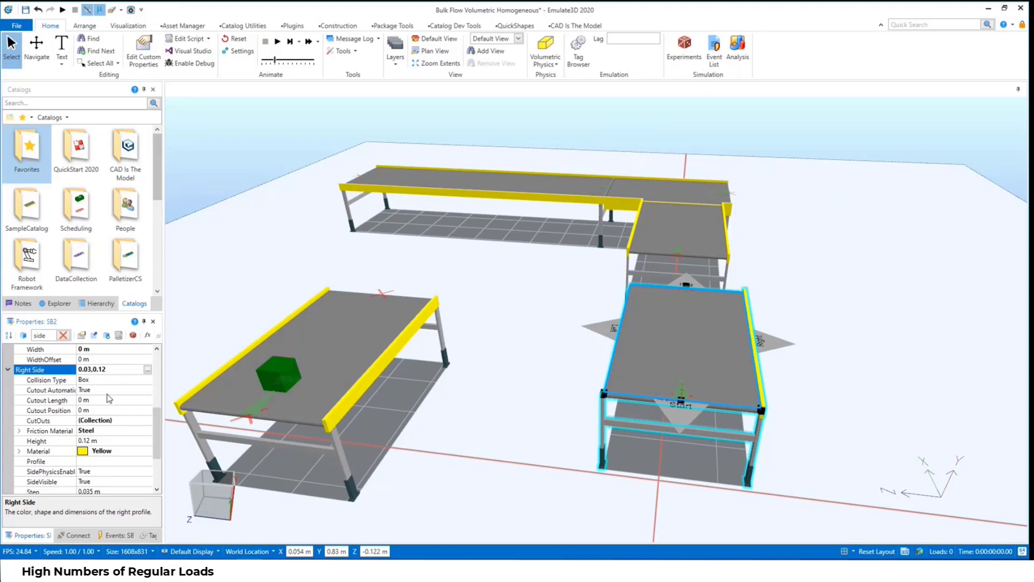
pyautogui.scroll(-1, 111, 399)
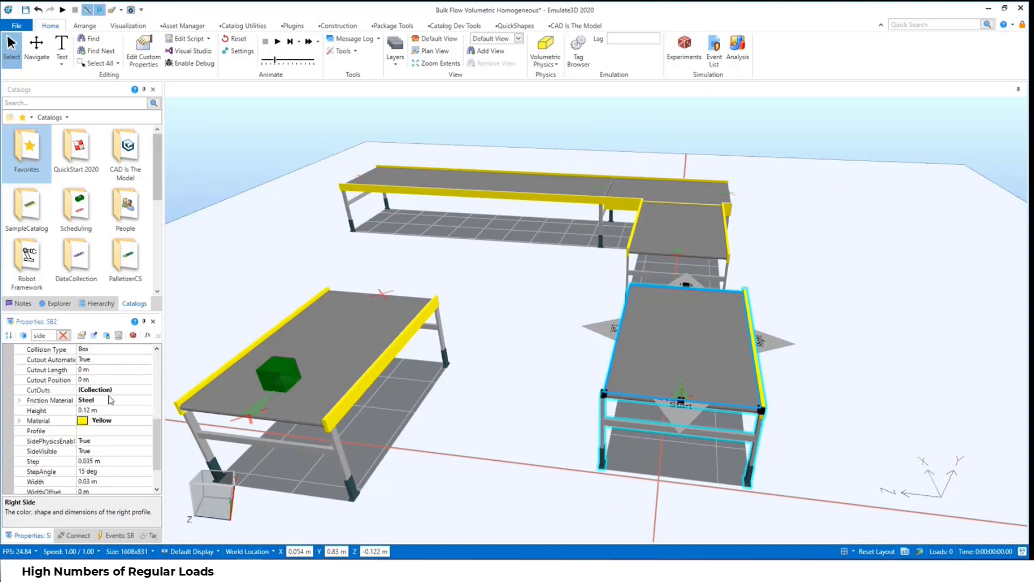
pyautogui.doubleClick(108, 441)
pyautogui.doubleClick(107, 451)
pyautogui.scroll(-1, 106, 465)
pyautogui.moveTo(122, 451); pyautogui.dragTo(70, 451)
pyautogui.write('0')
# Step: Delete the start and end supports of the second belt
pyautogui.click(661, 336)
pyautogui.click(757, 436)
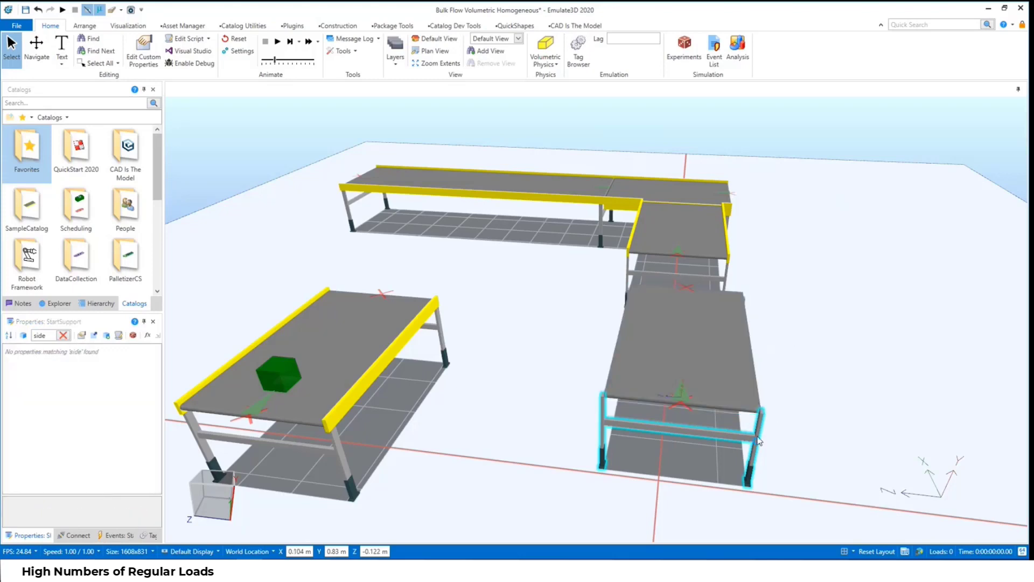
pyautogui.press('Delete')
pyautogui.moveTo(803, 440); pyautogui.dragTo(723, 357, button='middle')
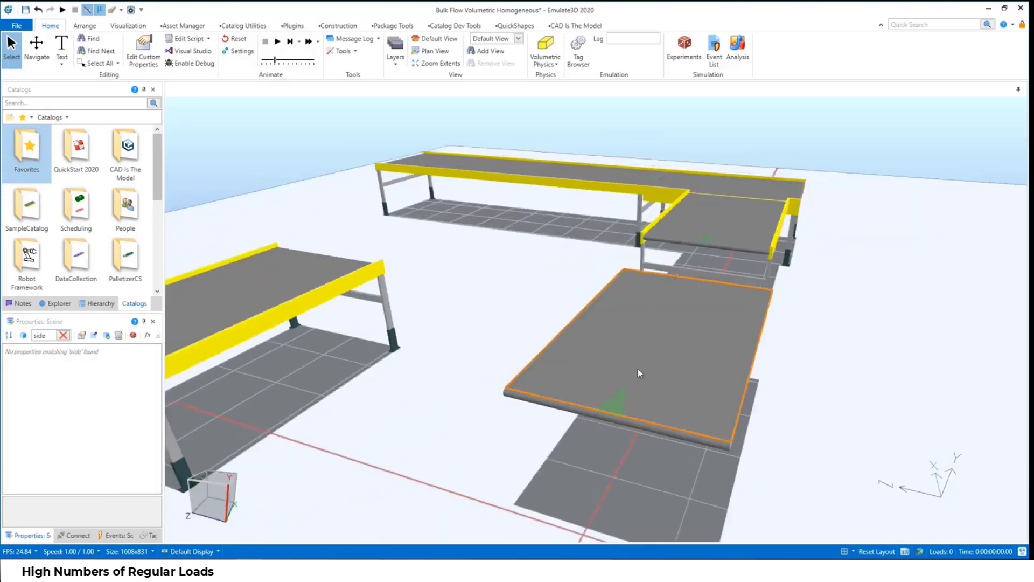
# Step: Clear the property filter for the second belt and set its width to 0.1 m
pyautogui.click(638, 368)
pyautogui.click(63, 336)
pyautogui.click(23, 335)
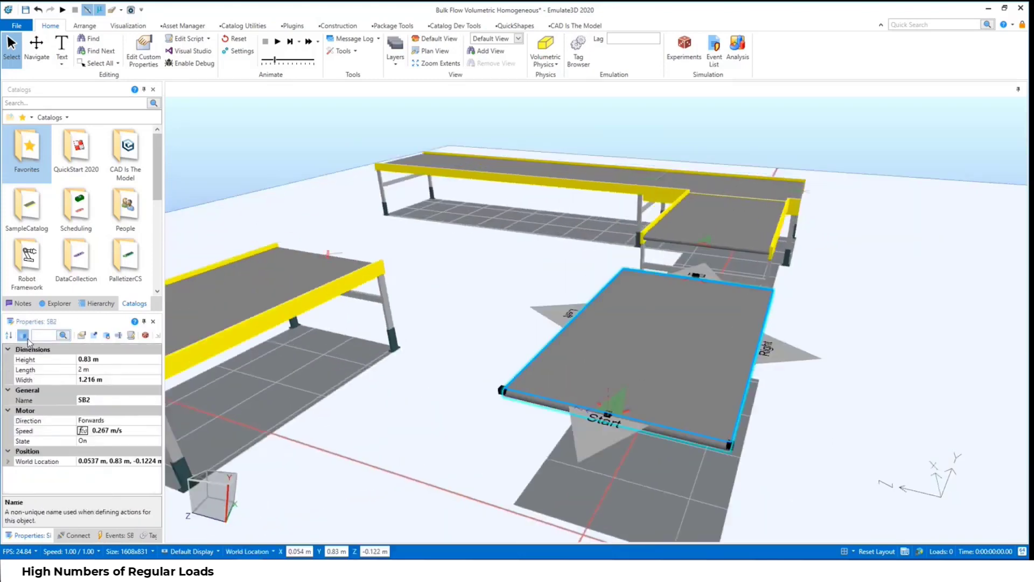
pyautogui.click(109, 370)
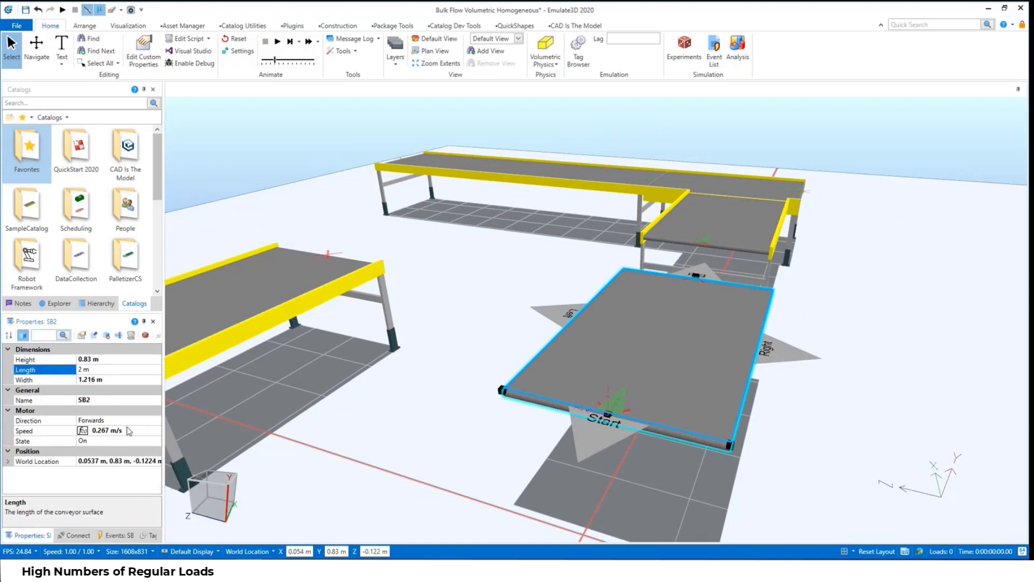
pyautogui.click(120, 381)
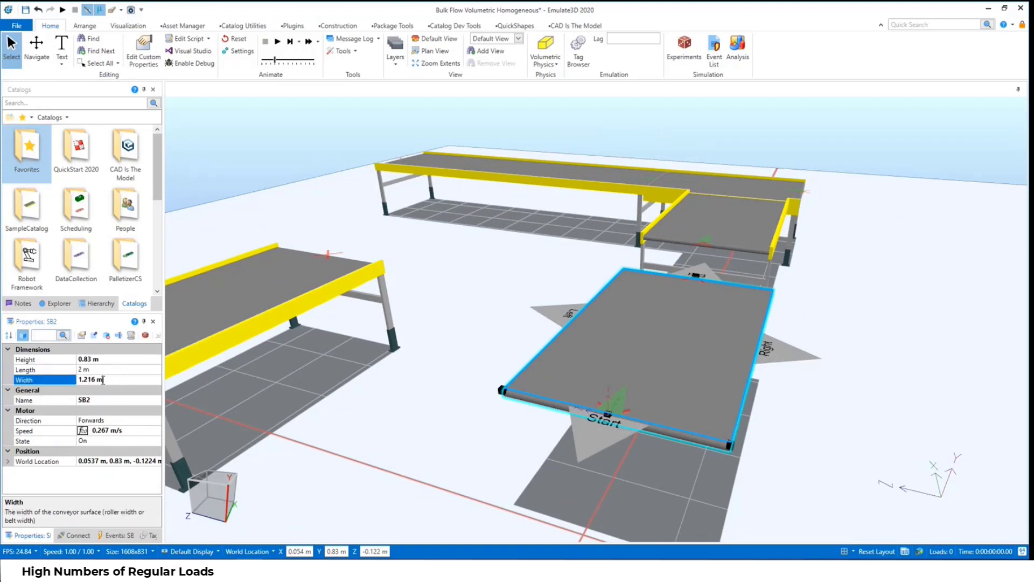
pyautogui.click(115, 359)
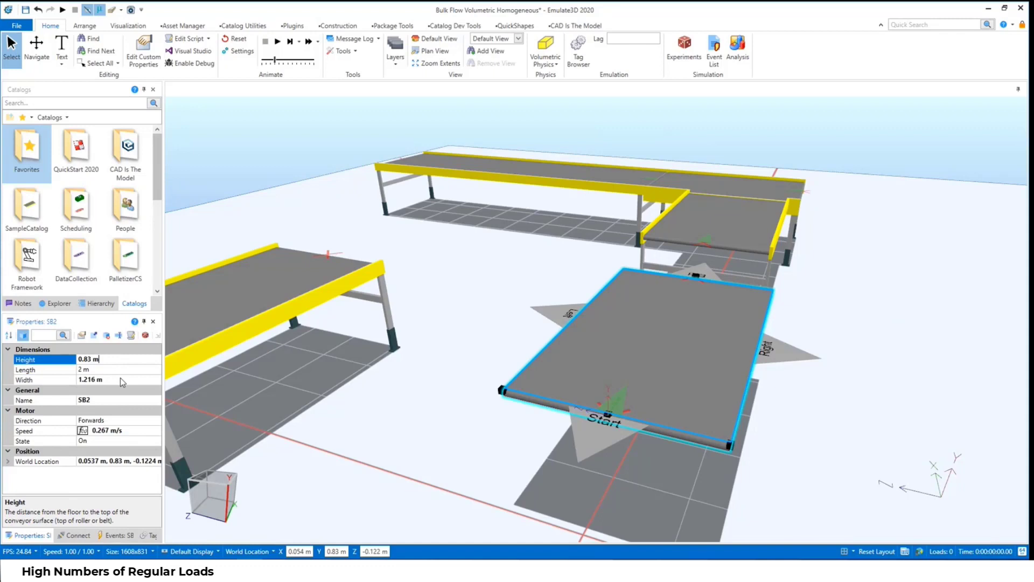
pyautogui.click(123, 382)
pyautogui.press('Return')
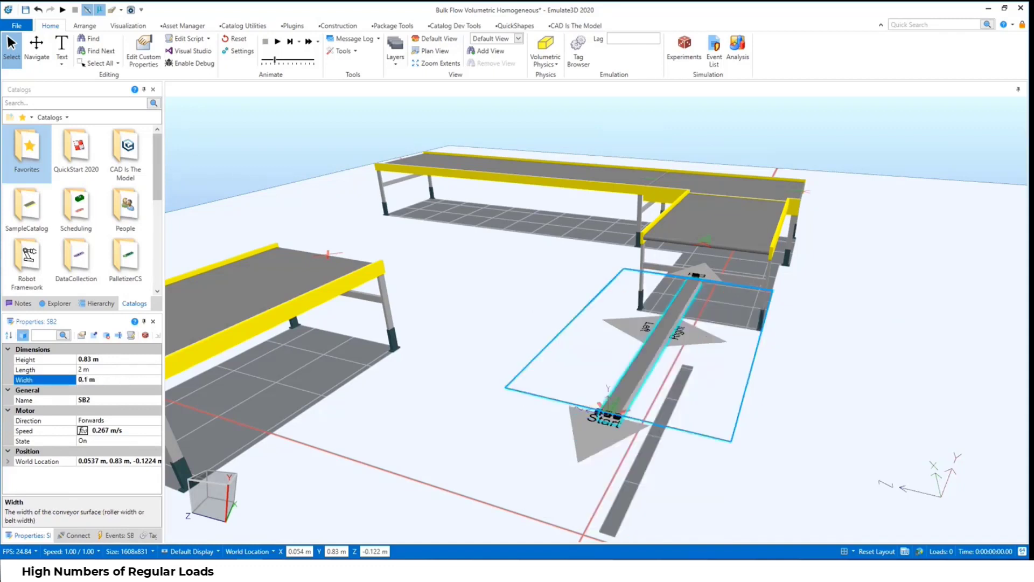
# Step: Set Auto Connect and Auto Configure to False on the narrow belt's Left connector
pyautogui.click(76, 536)
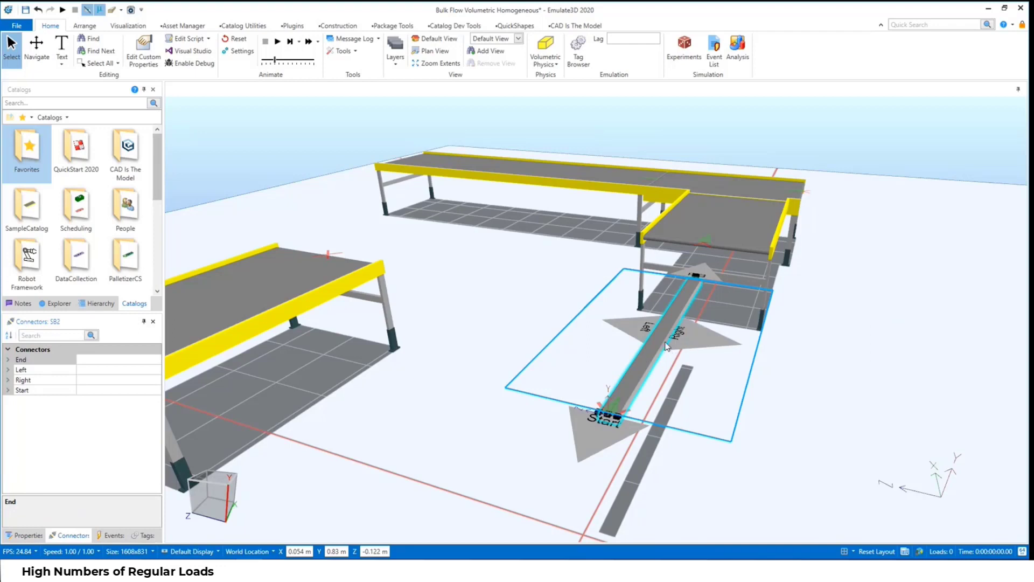
pyautogui.click(8, 369)
pyautogui.click(107, 409)
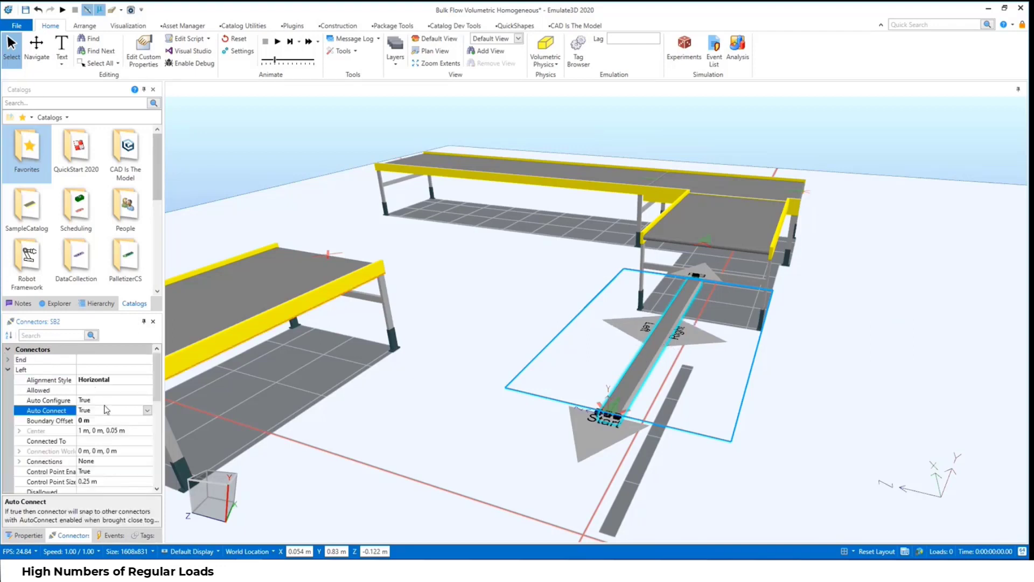
pyautogui.click(106, 399)
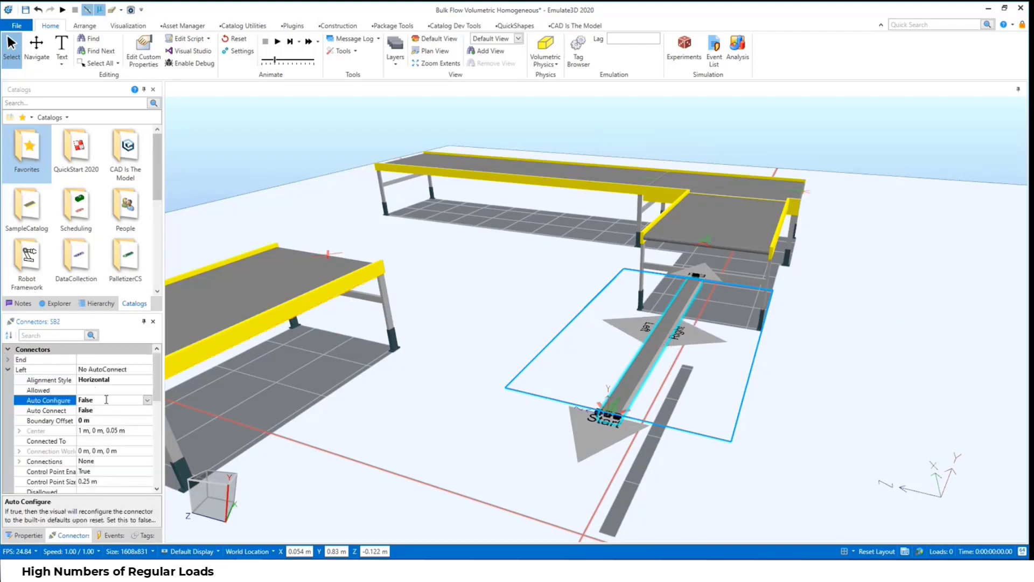
# Step: Set Auto Configure and Auto Connect to False on the narrow belt's Right connector
pyautogui.click(8, 369)
pyautogui.click(9, 379)
pyautogui.click(112, 410)
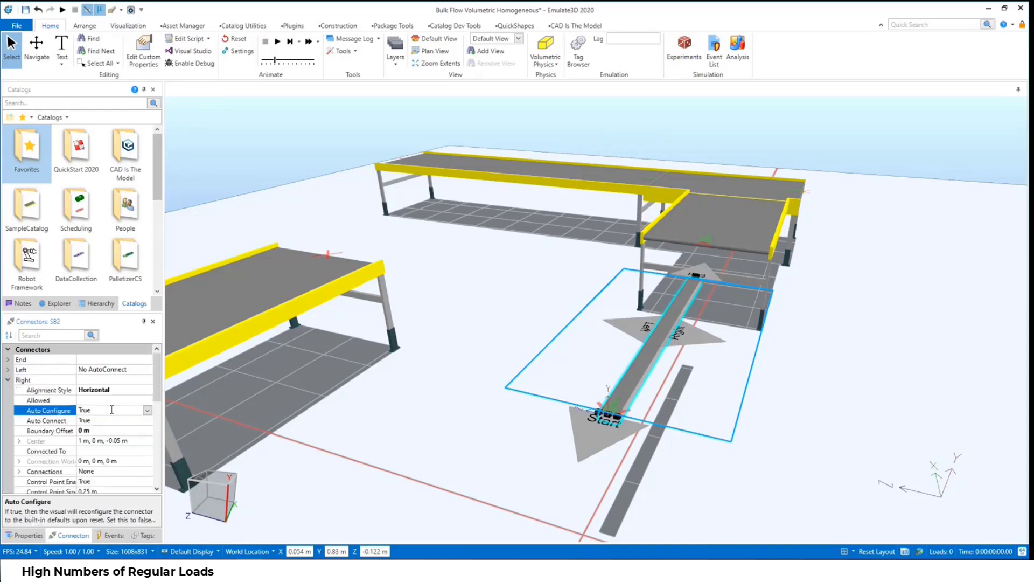
pyautogui.doubleClick(105, 420)
pyautogui.click(692, 416)
# Step: Copy the narrow belt and place the duplicate alongside the original
pyautogui.moveTo(637, 362); pyautogui.dragTo(619, 351)
pyautogui.moveTo(620, 350); pyautogui.dragTo(638, 361, button='right')
pyautogui.scroll(2, 637, 360)
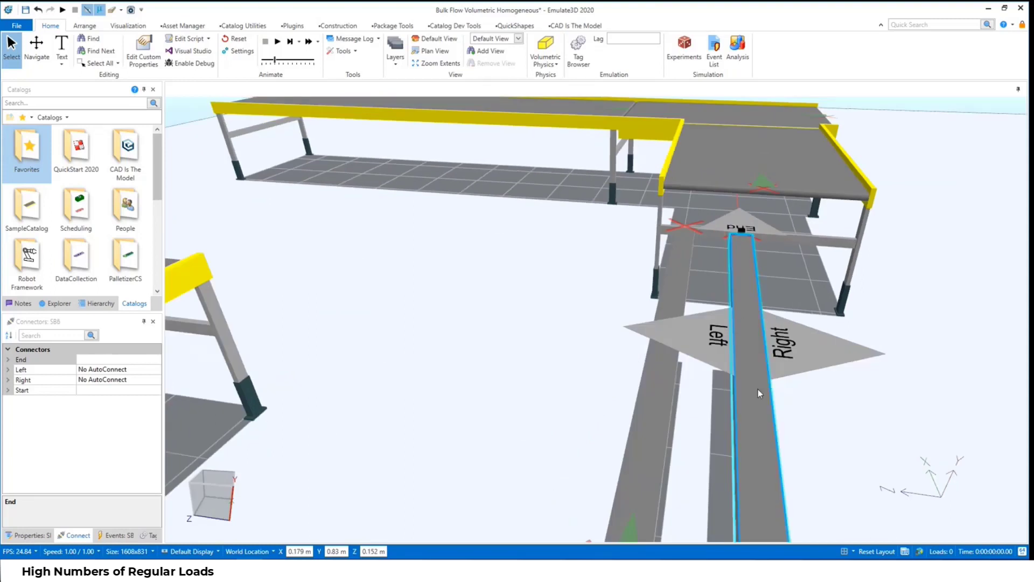
pyautogui.scroll(-5, 754, 386)
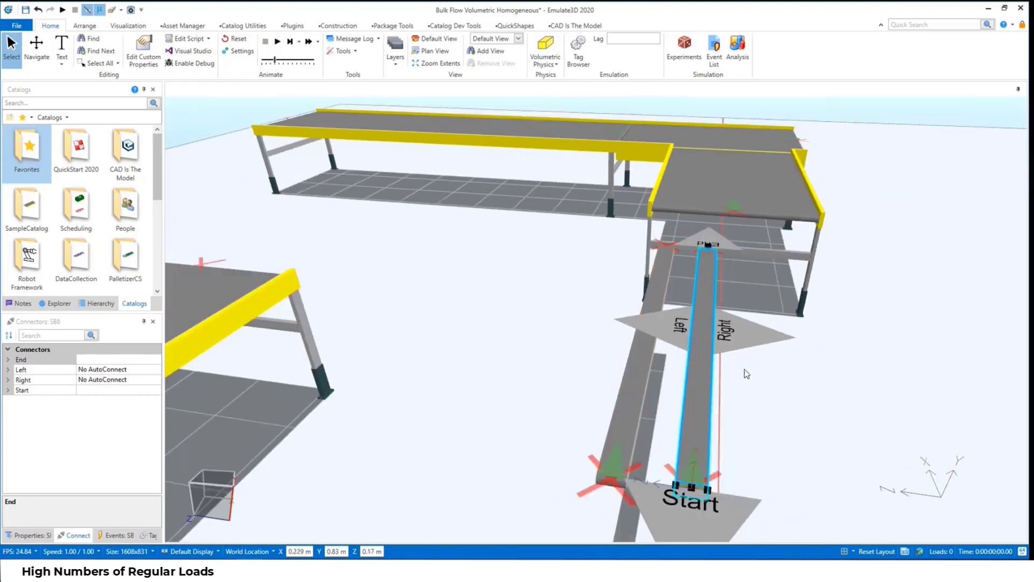
# Step: Open the recent document Bulk Flow Linear Homogeneous.demo3d using the Load option
pyautogui.click(16, 25)
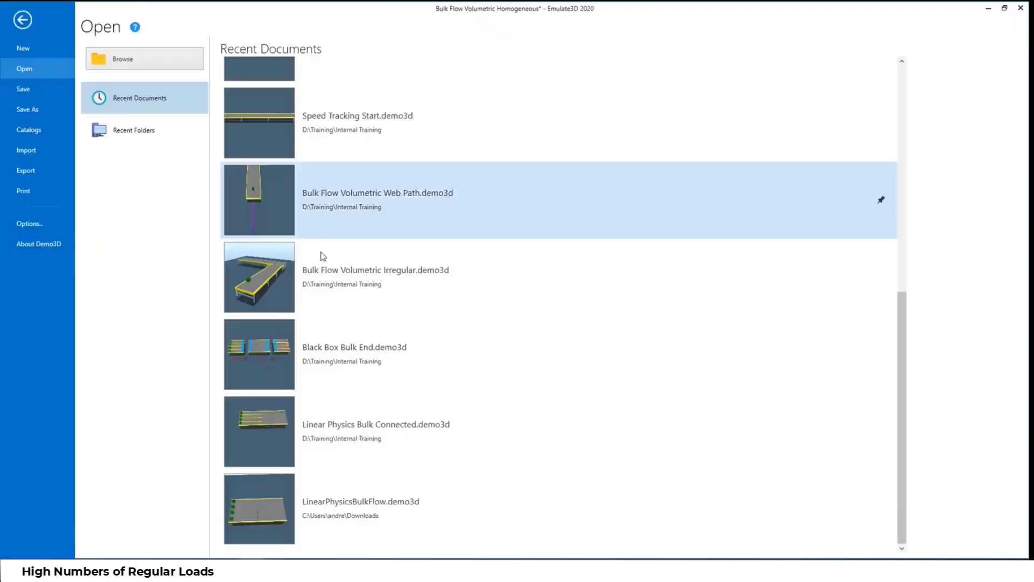
pyautogui.click(460, 344)
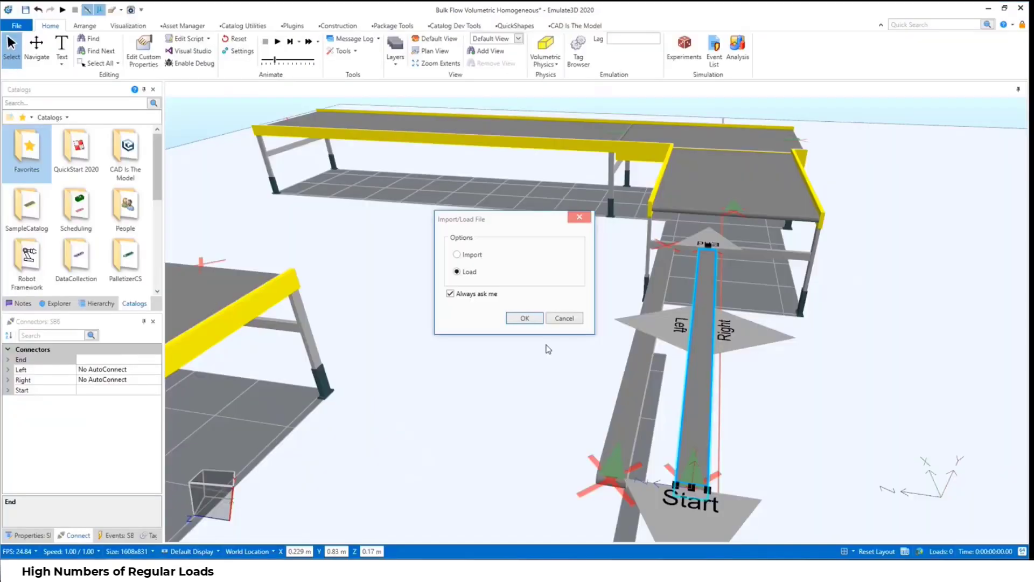
pyautogui.click(525, 319)
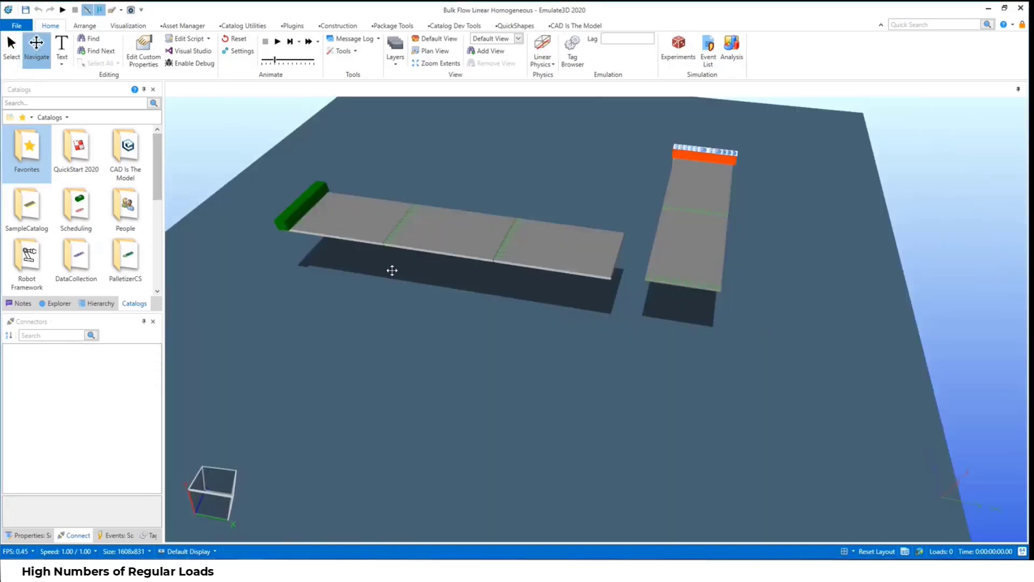
# Step: Select the individual narrow belts of the first conveyor section to examine their parallel layout and load creators
pyautogui.moveTo(392, 270); pyautogui.dragTo(458, 253)
pyautogui.scroll(5, 407, 306)
pyautogui.click(12, 47)
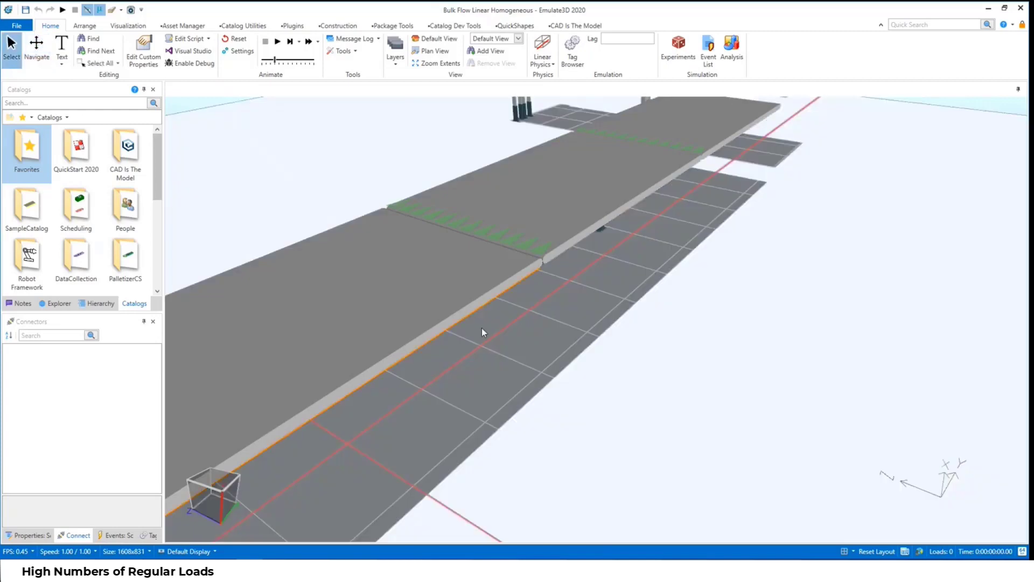
pyautogui.scroll(-2, 482, 328)
pyautogui.click(471, 328)
pyautogui.moveTo(470, 328); pyautogui.dragTo(554, 370, button='right')
pyautogui.moveTo(554, 369); pyautogui.dragTo(554, 368, button='middle')
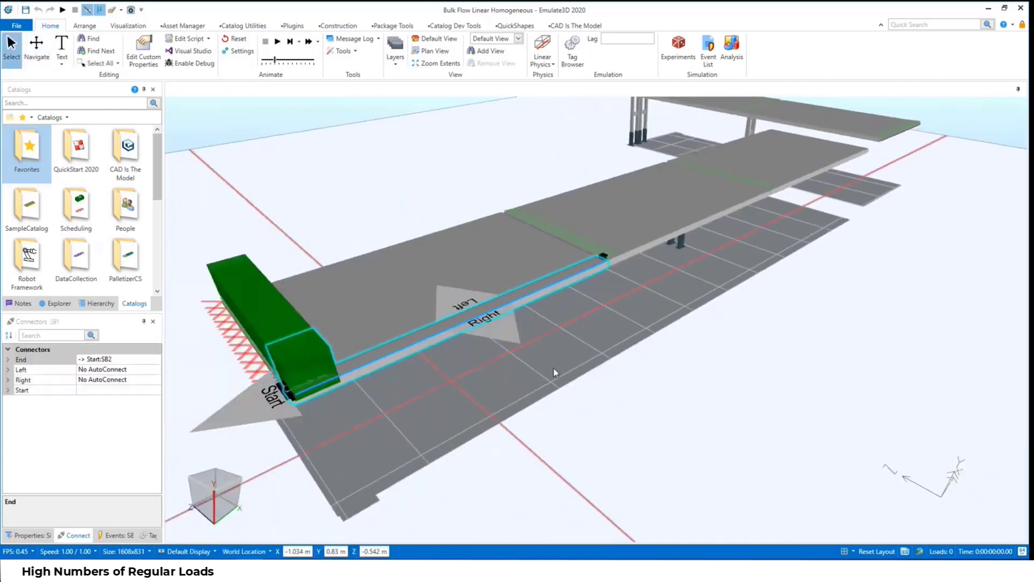
pyautogui.scroll(4, 555, 372)
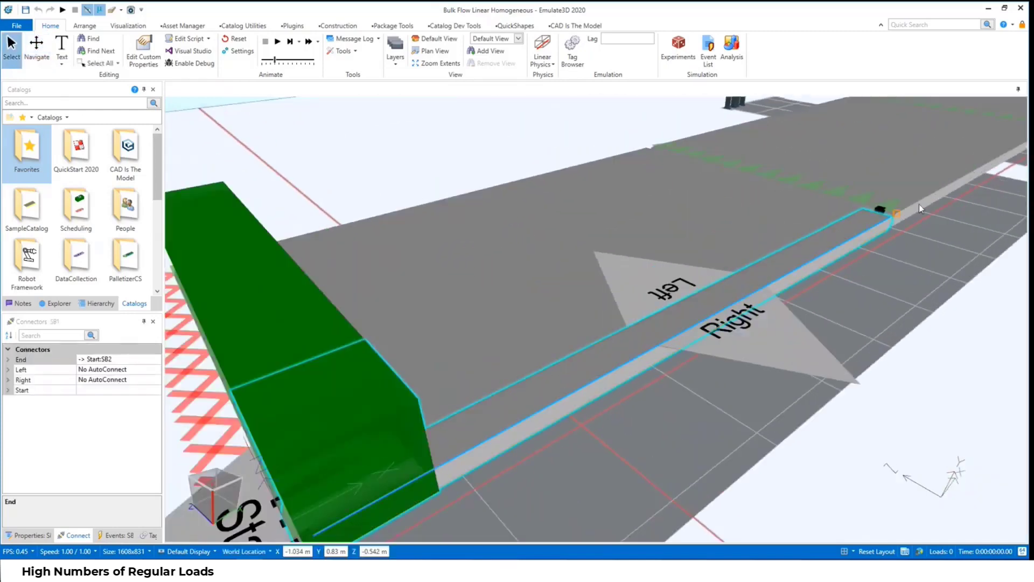
pyautogui.click(922, 203)
pyautogui.click(833, 216)
pyautogui.click(800, 218)
pyautogui.click(768, 212)
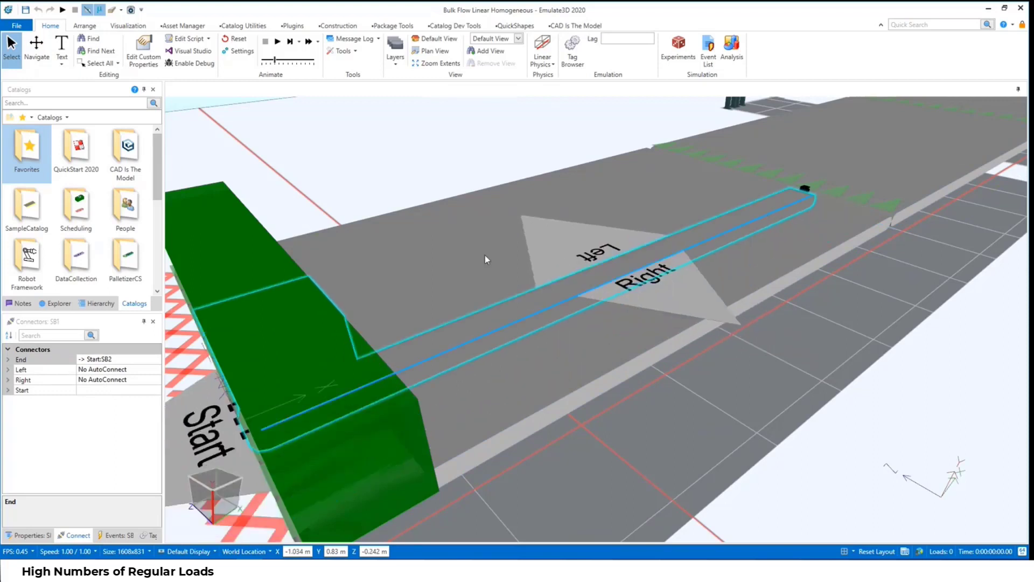
# Step: Review the release and delay settings in the near-edge belt's load creator properties and close the dialog
pyautogui.scroll(-2, 485, 254)
pyautogui.press('Delete')
pyautogui.click(463, 398)
pyautogui.doubleClick(527, 399)
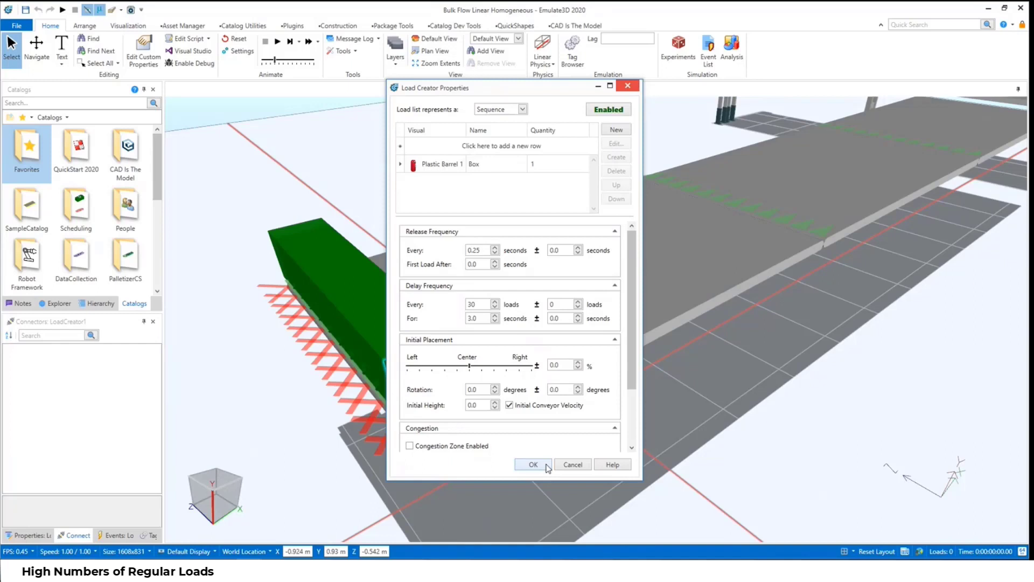
pyautogui.click(533, 464)
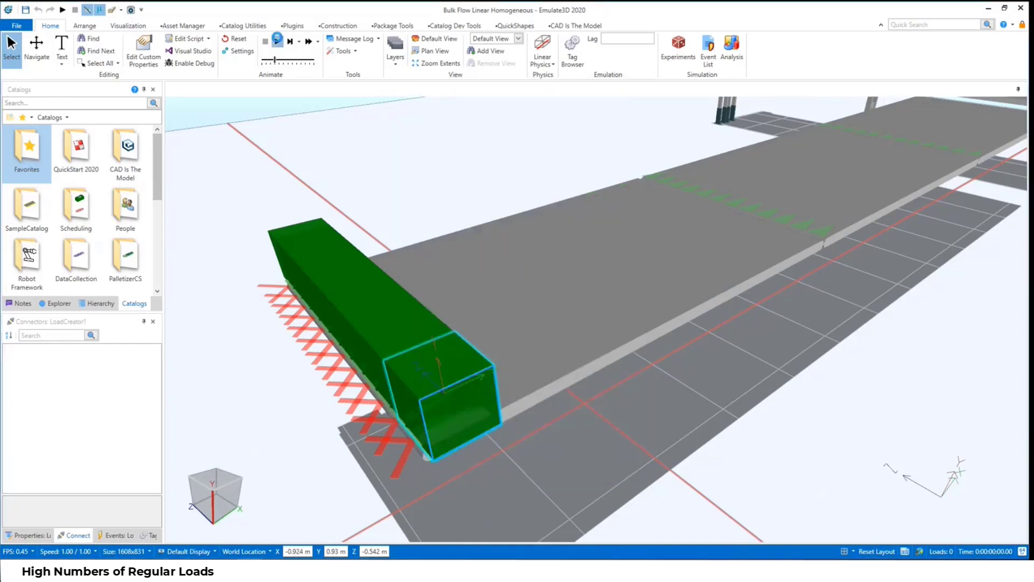
# Step: Run the simulation, raise its speed to 4x and pause it with can batches on the conveyor sections
pyautogui.moveTo(761, 356); pyautogui.dragTo(739, 374, button='right')
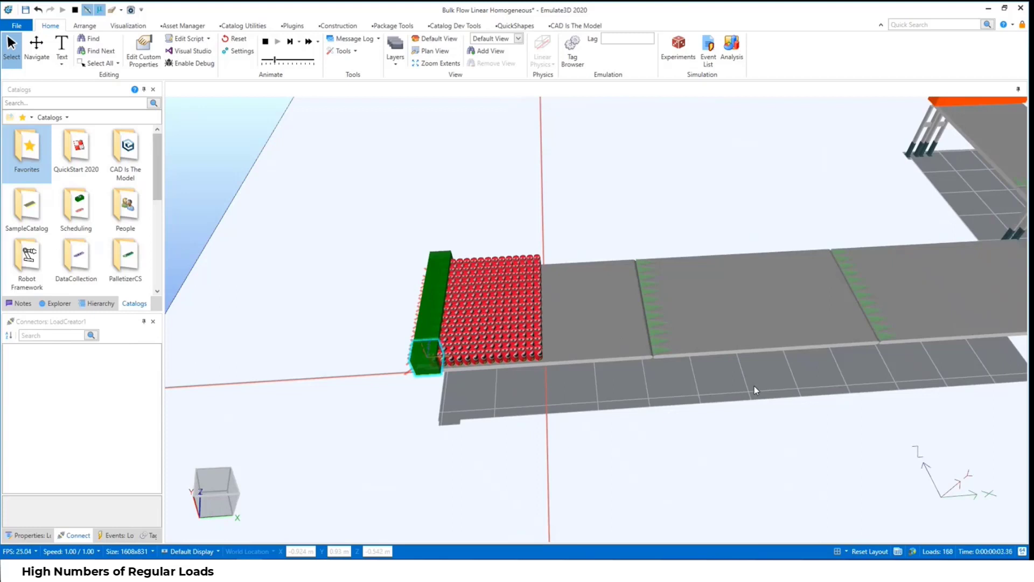
pyautogui.moveTo(275, 60); pyautogui.dragTo(283, 59)
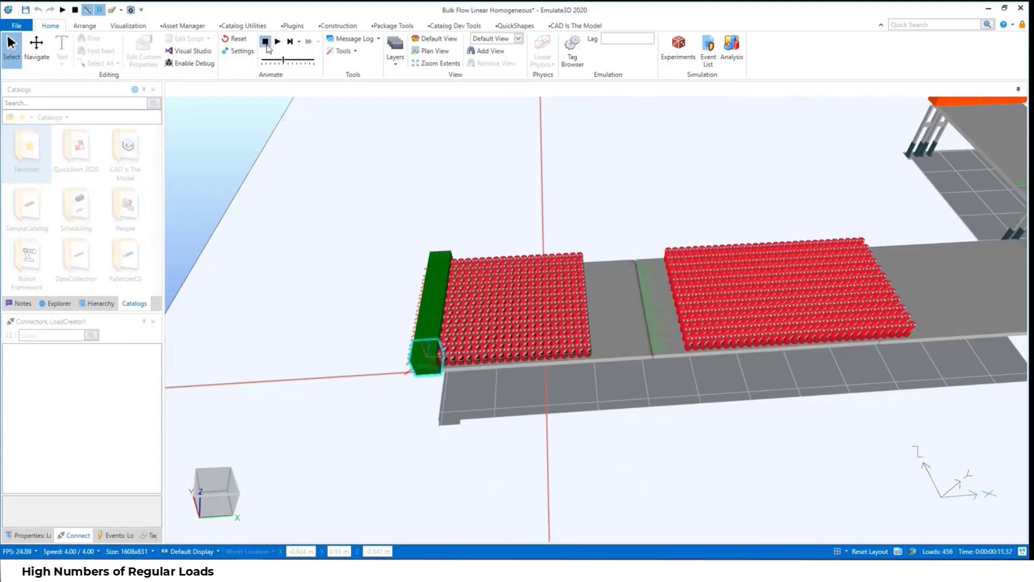
pyautogui.click(265, 42)
# Step: Examine the can batch on the parallel belts, resume the simulation briefly and pause it again
pyautogui.click(815, 368)
pyautogui.scroll(5, 822, 380)
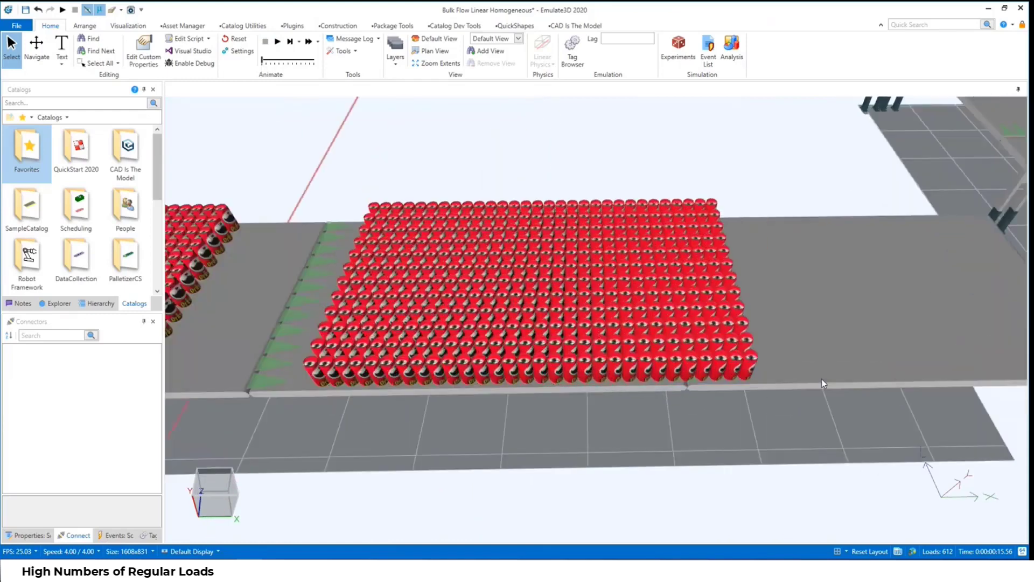
pyautogui.scroll(-3, 822, 379)
pyautogui.moveTo(822, 379); pyautogui.dragTo(834, 373, button='middle')
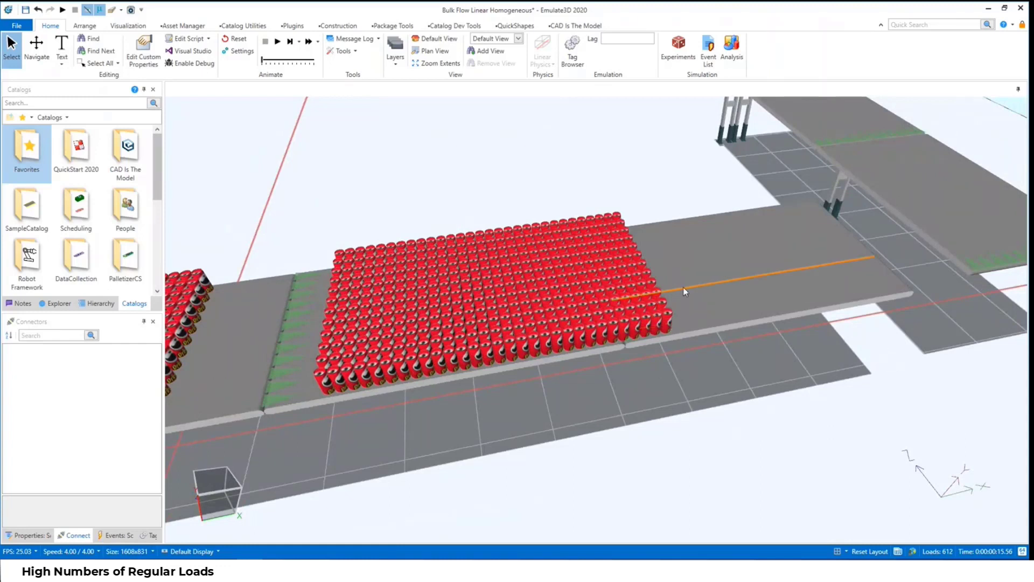
pyautogui.moveTo(684, 291)
pyautogui.click(278, 42)
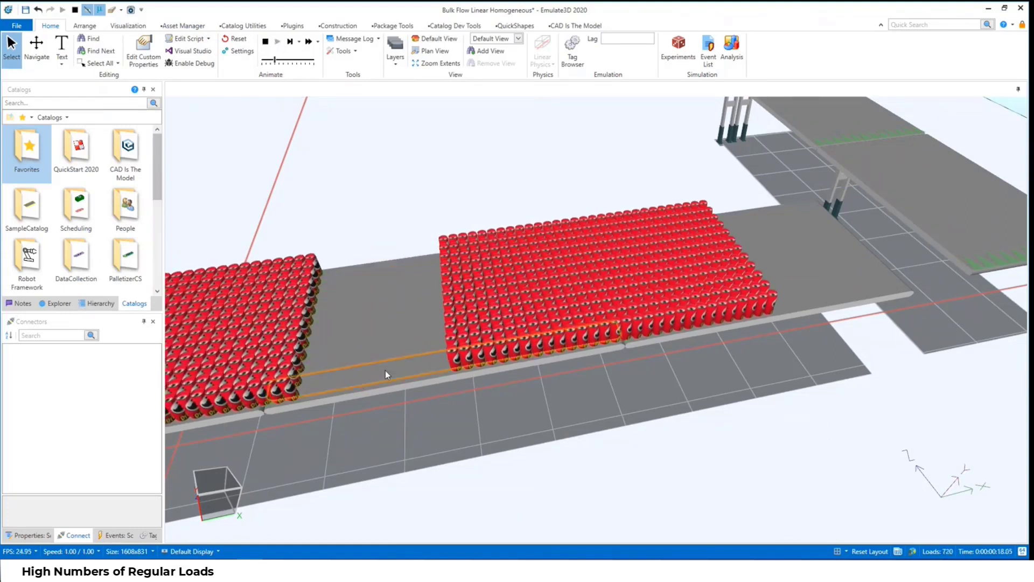
pyautogui.click(267, 41)
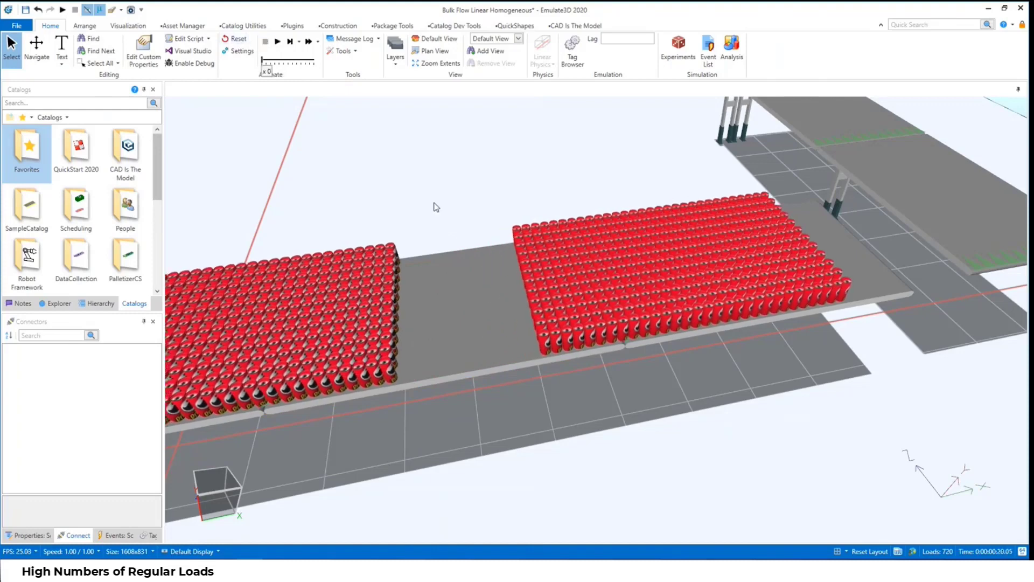
# Step: Select the individual narrow belts of the perpendicular conveyor's first section to examine their Start connections
pyautogui.moveTo(452, 229); pyautogui.dragTo(513, 416)
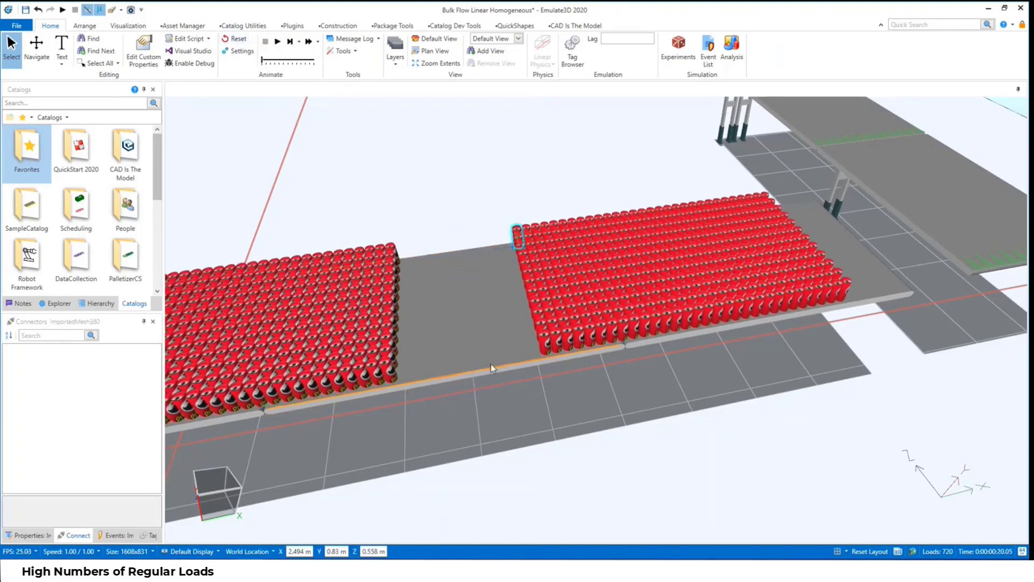
pyautogui.moveTo(807, 417); pyautogui.dragTo(785, 414, button='middle')
pyautogui.moveTo(784, 418); pyautogui.dragTo(792, 418, button='right')
pyautogui.moveTo(792, 414); pyautogui.dragTo(791, 415, button='middle')
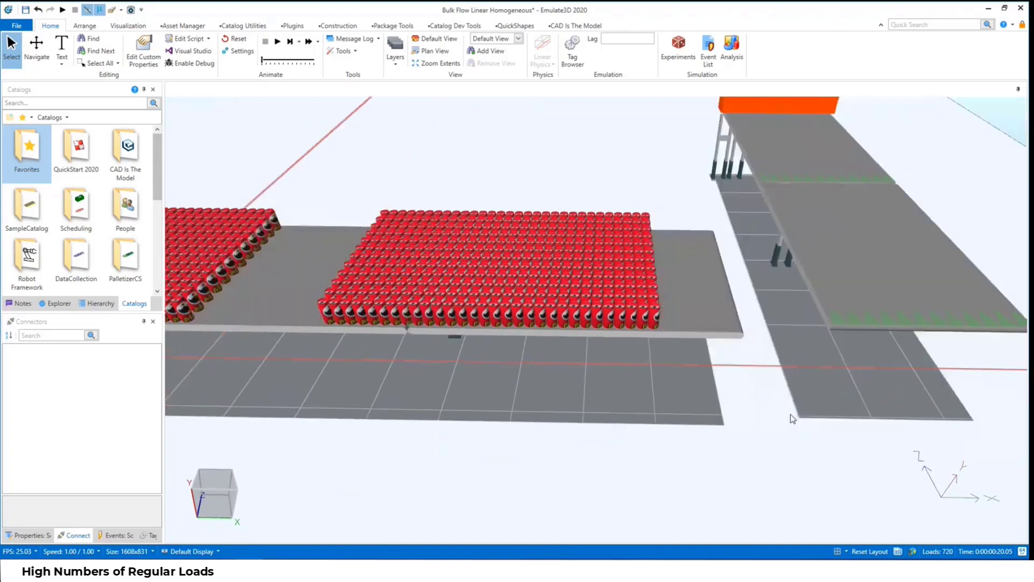
pyautogui.moveTo(790, 416)
pyautogui.mouseDown(button='right')
pyautogui.moveTo(777, 428)
pyautogui.moveTo(779, 418)
pyautogui.mouseUp(button='right')
pyautogui.scroll(-2, 779, 419)
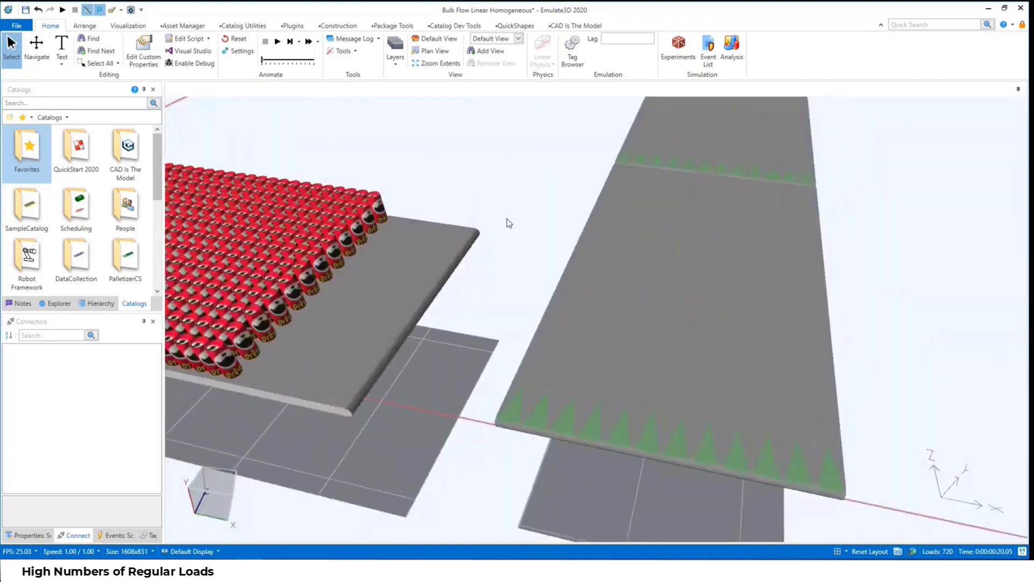
pyautogui.click(564, 357)
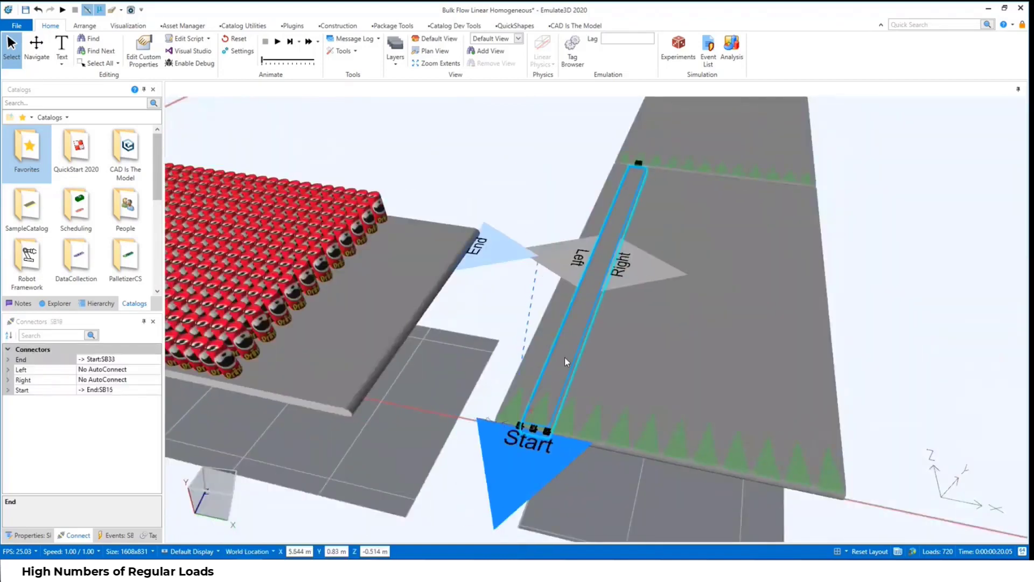
pyautogui.click(590, 365)
pyautogui.click(615, 373)
pyautogui.click(641, 377)
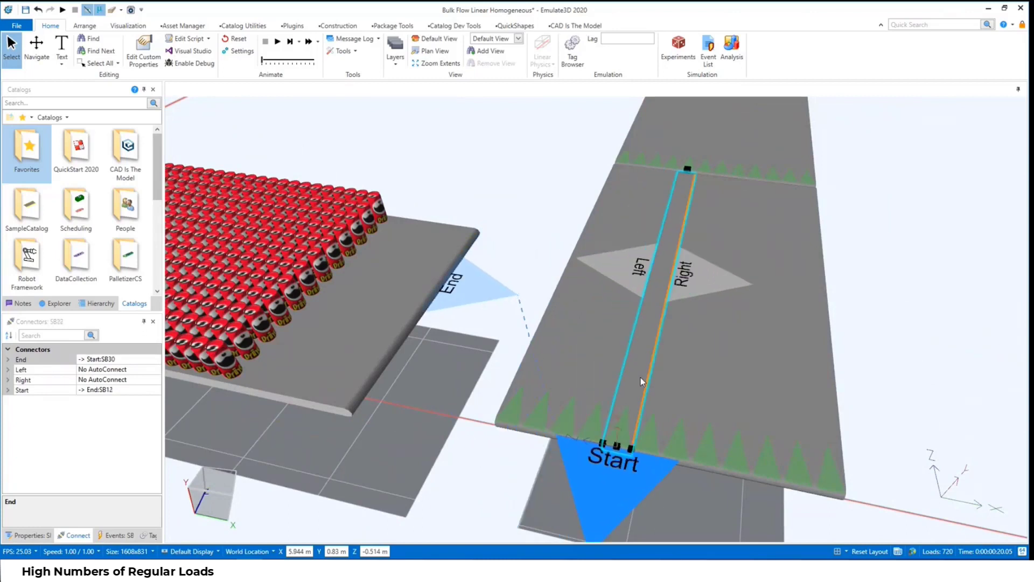
# Step: Select several narrow belts in the feeding line's last section to examine their End connections across the transfer gap
pyautogui.click(474, 241)
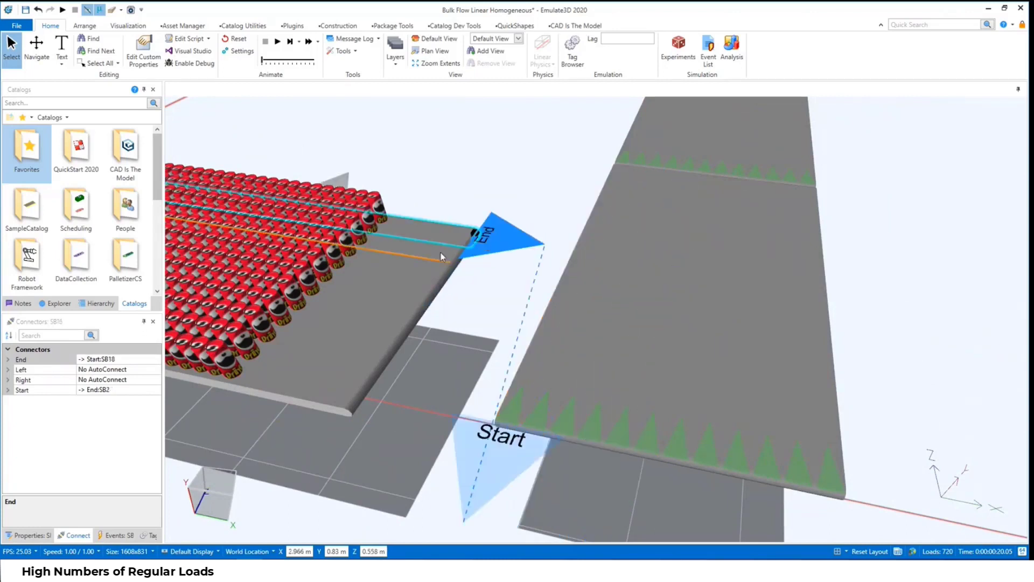
pyautogui.click(422, 273)
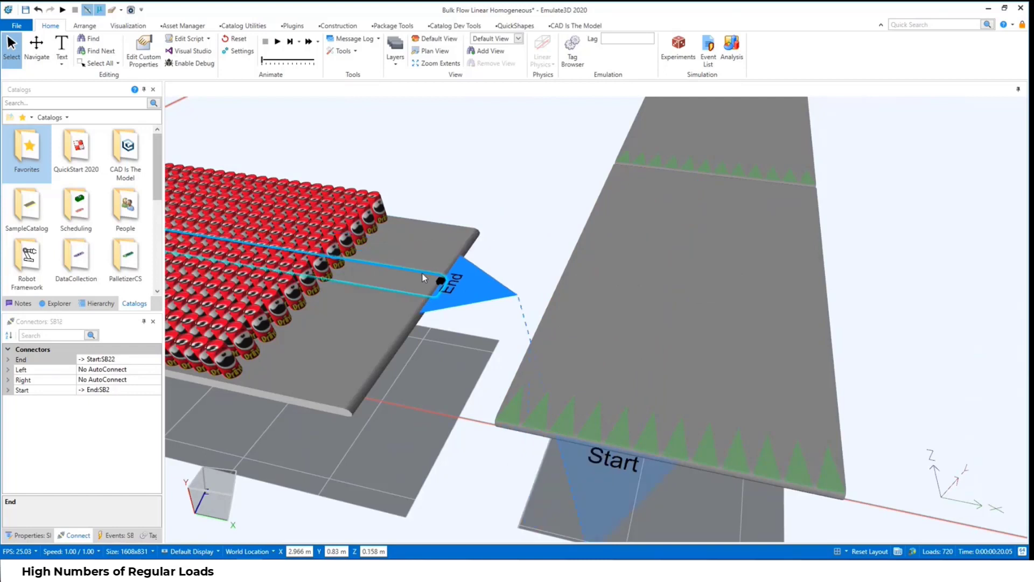
pyautogui.click(426, 295)
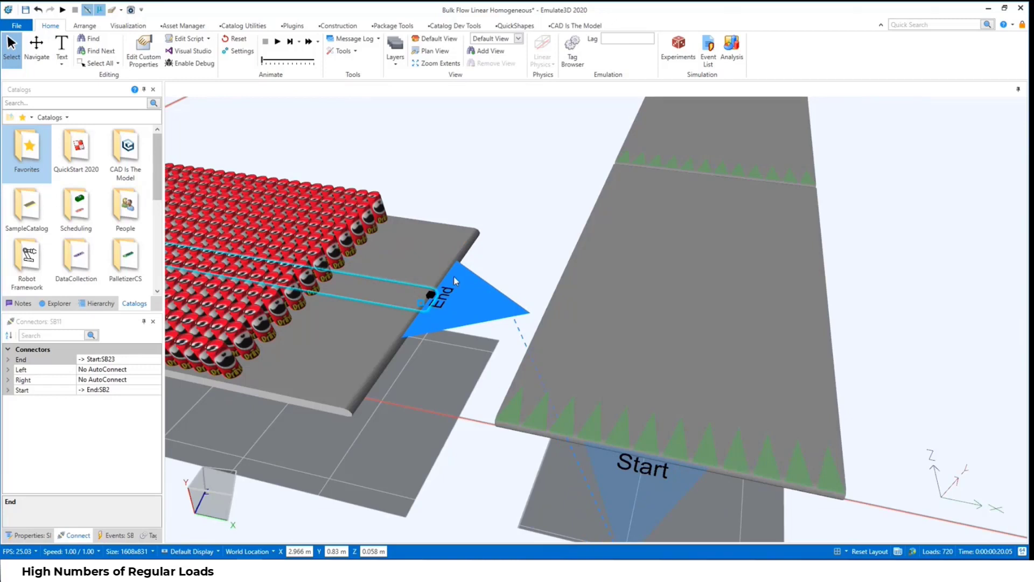
pyautogui.scroll(-2, 453, 276)
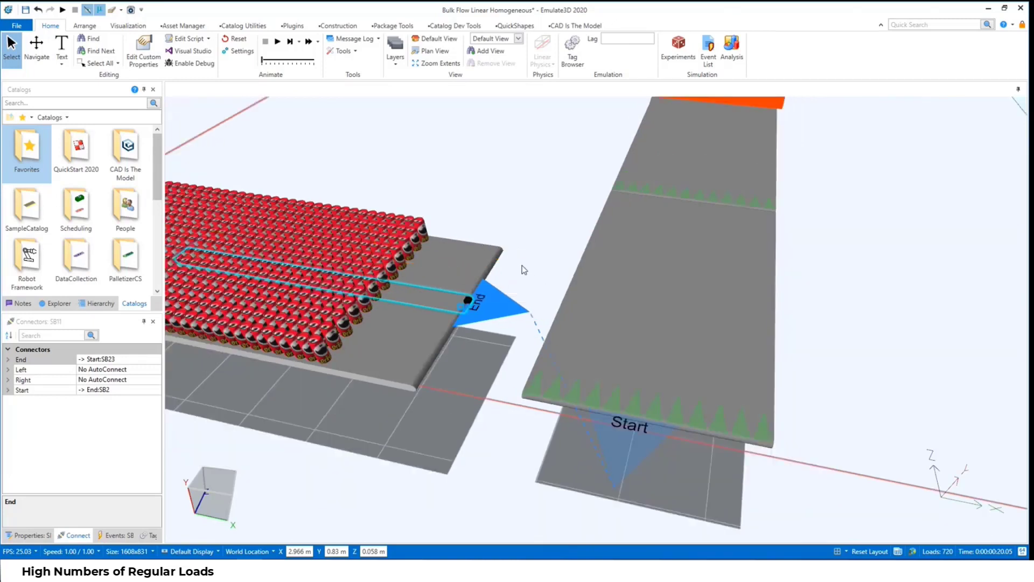
pyautogui.click(501, 257)
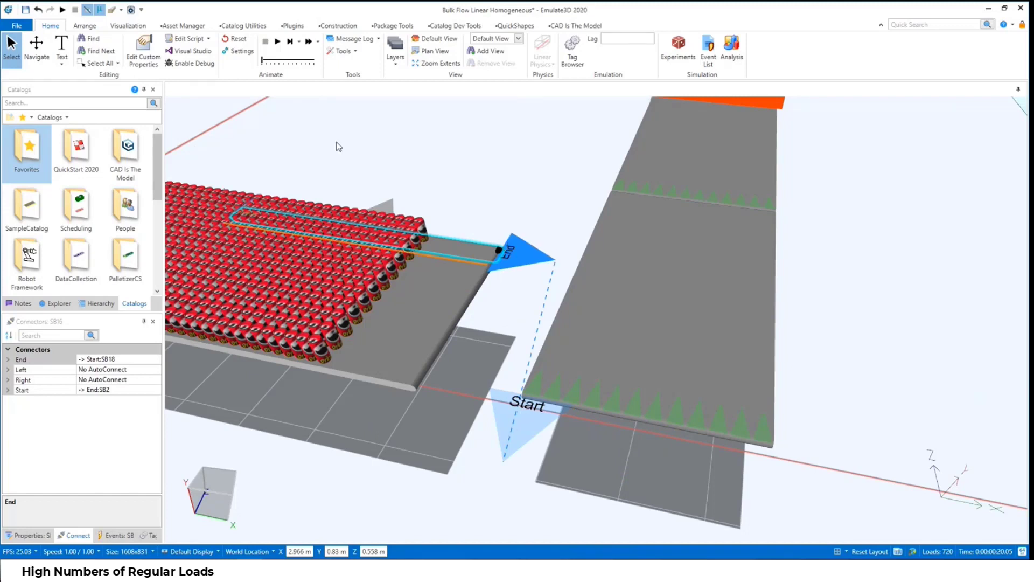
# Step: Run the cans across the transfer to the perpendicular conveyor, raise the simulation speed to 500x and reset the model
pyautogui.click(278, 42)
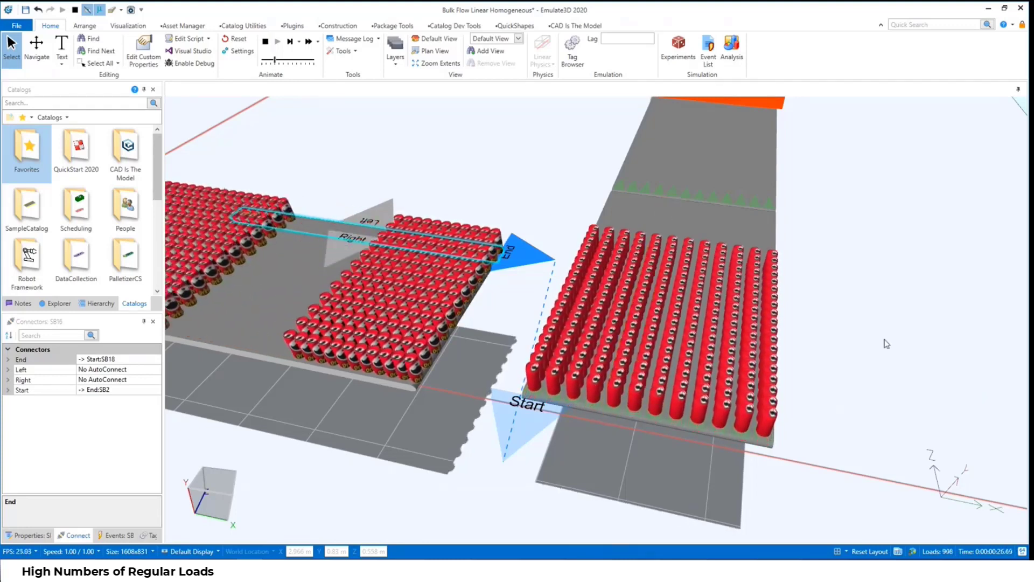
pyautogui.scroll(-2, 816, 333)
pyautogui.scroll(-2, 816, 334)
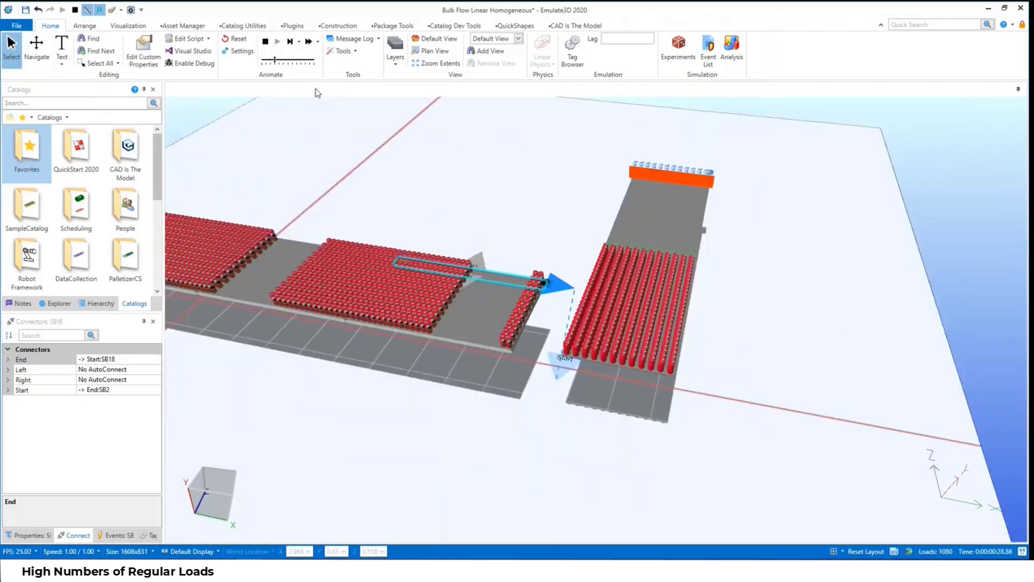
pyautogui.moveTo(274, 59); pyautogui.dragTo(311, 62)
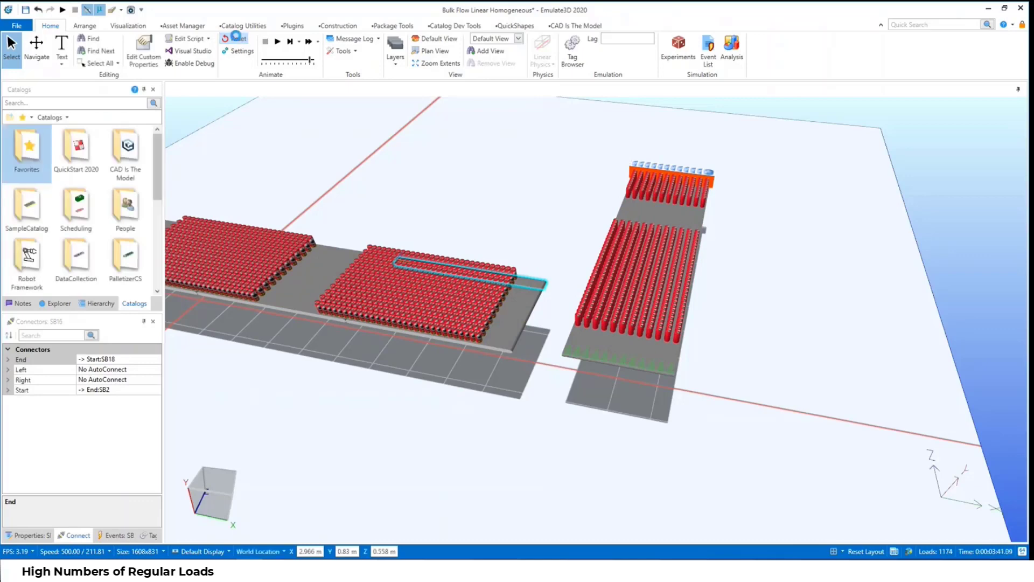
pyautogui.click(235, 37)
# Step: Start the simulation and set the motor State of all narrow belts in the feeding line's third section to Off
pyautogui.click(385, 360)
pyautogui.moveTo(386, 360); pyautogui.dragTo(370, 356)
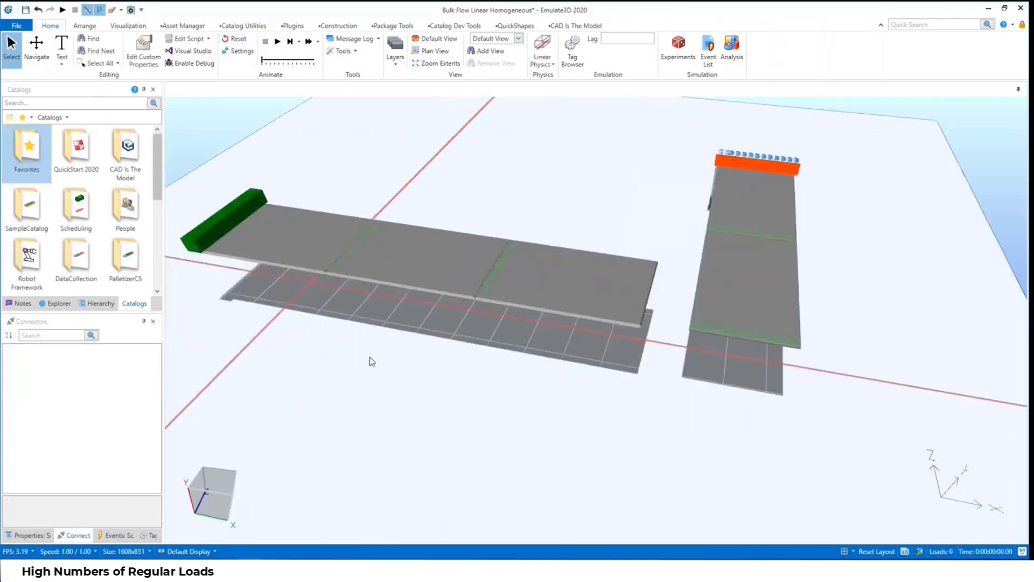
pyautogui.moveTo(370, 357); pyautogui.dragTo(428, 350, button='right')
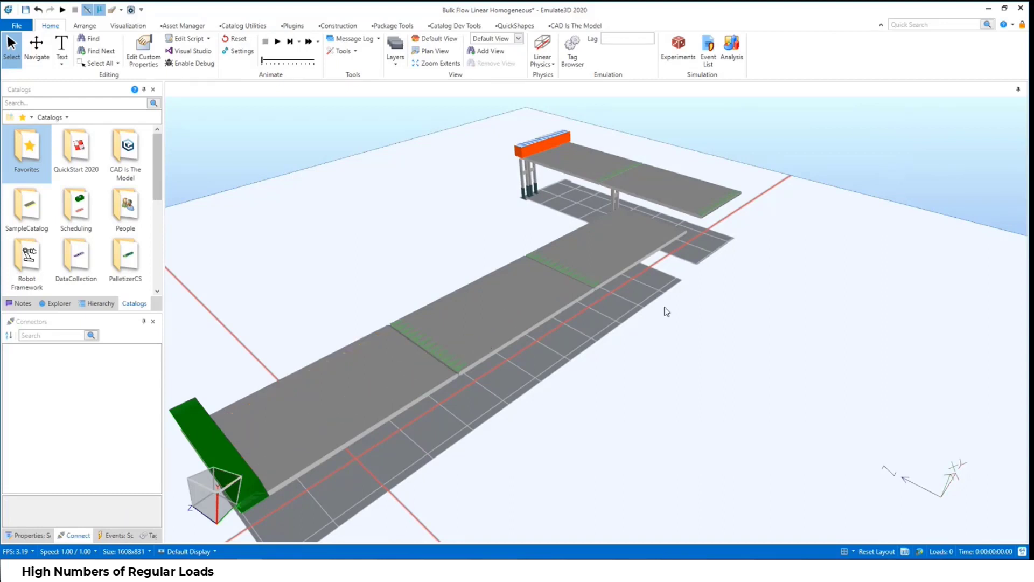
pyautogui.click(277, 41)
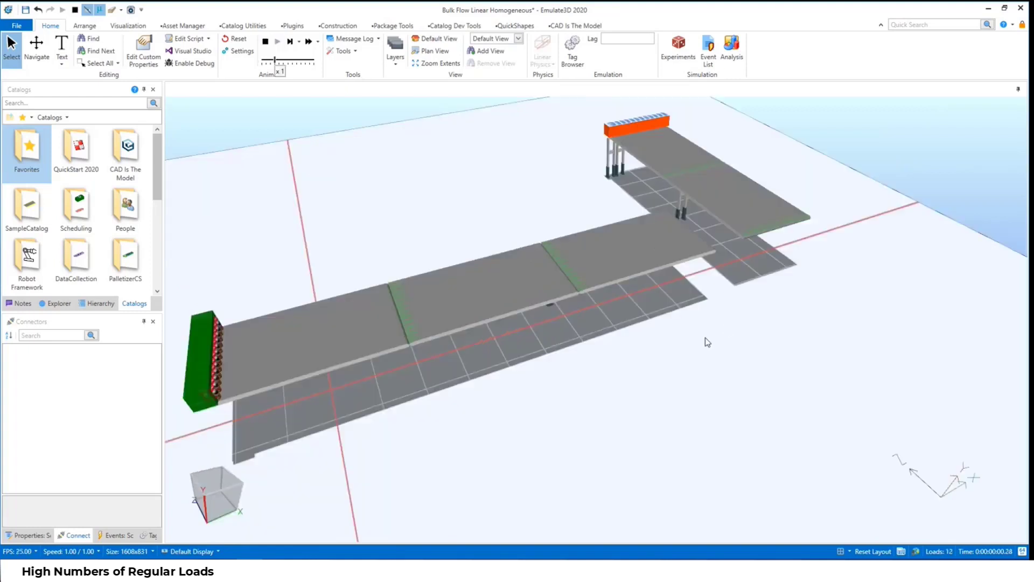
pyautogui.moveTo(552, 167); pyautogui.dragTo(602, 215)
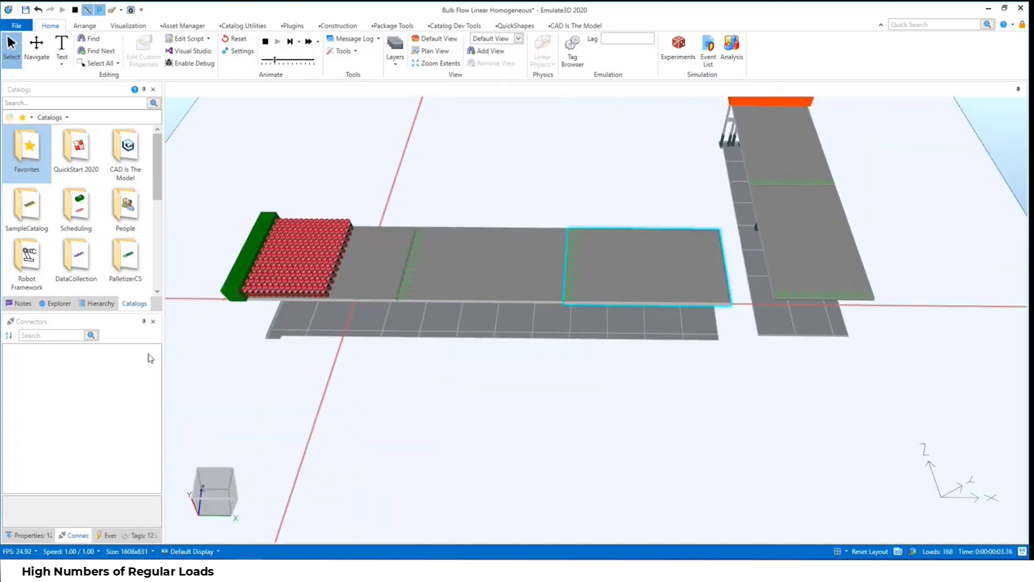
pyautogui.click(25, 535)
pyautogui.doubleClick(54, 440)
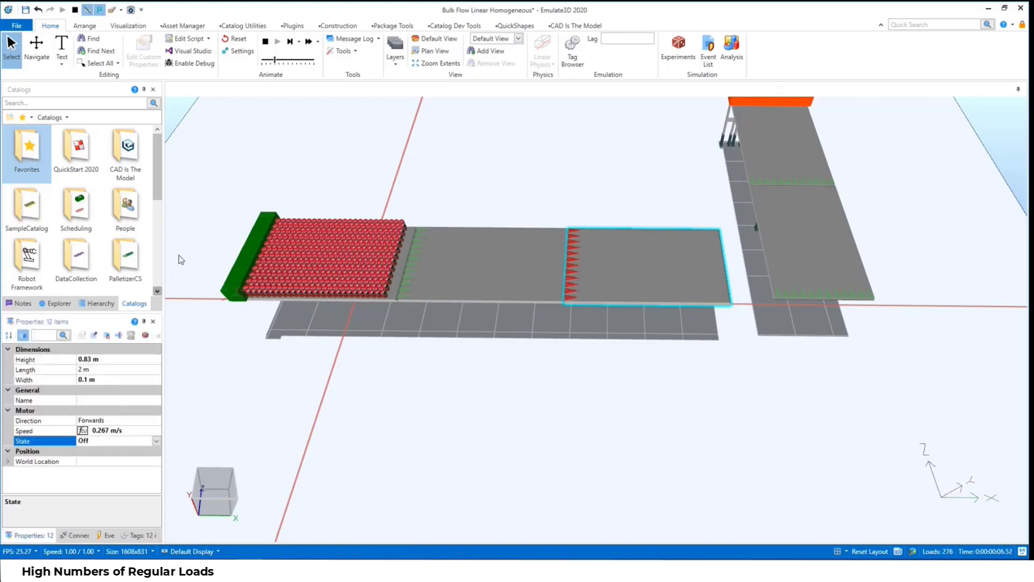
# Step: Toggle the motor State of the third section's belts while the simulation runs to release and stop the cans
pyautogui.moveTo(275, 59)
pyautogui.mouseDown()
pyautogui.moveTo(282, 44)
pyautogui.moveTo(280, 53)
pyautogui.mouseUp()
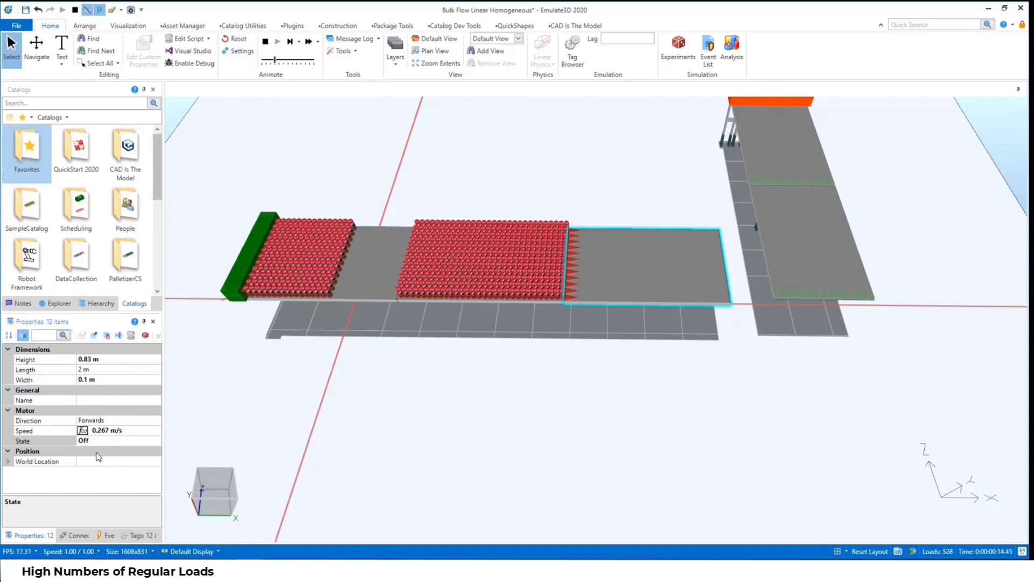
pyautogui.click(110, 440)
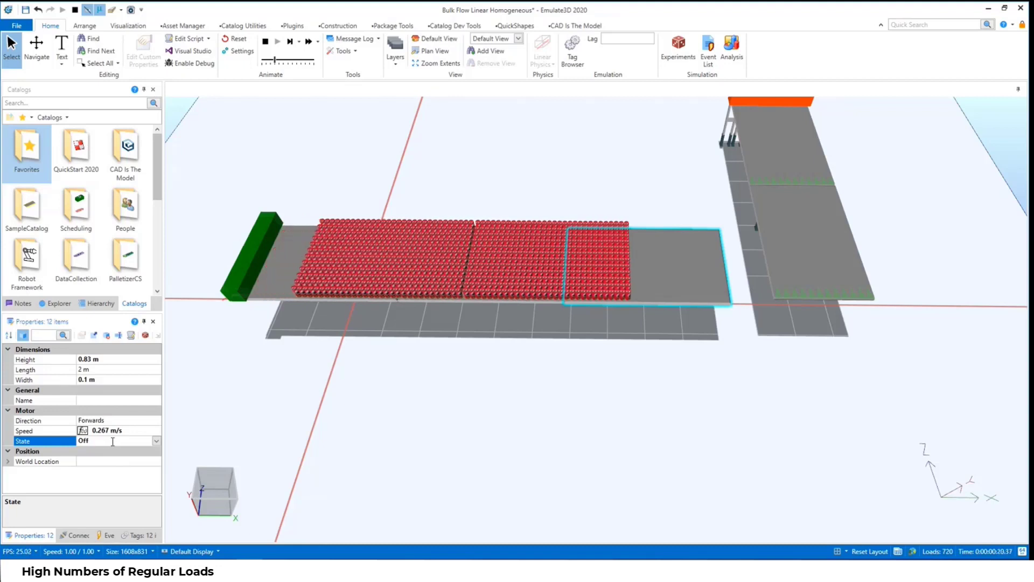
pyautogui.doubleClick(113, 441)
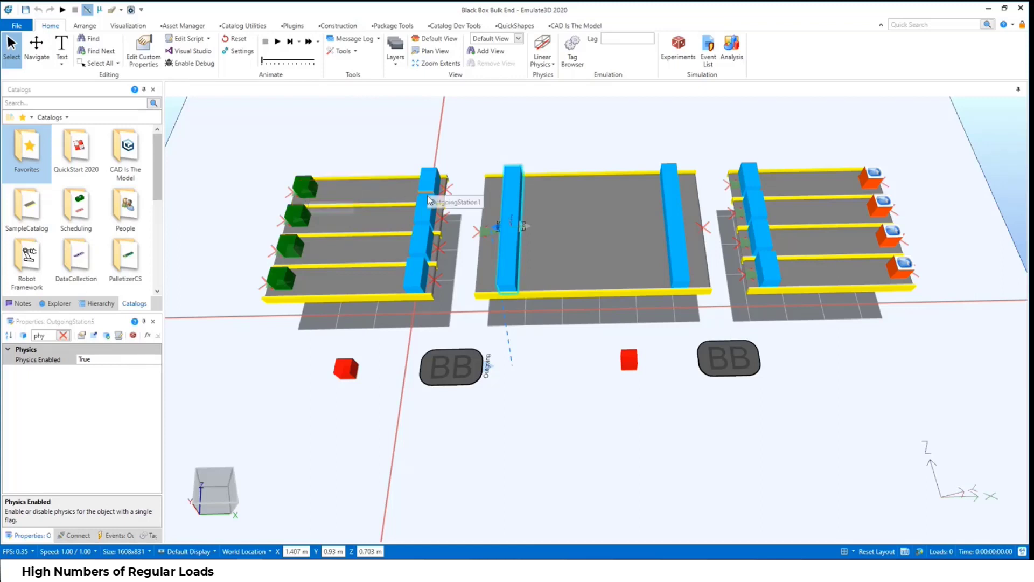
# Step: Select the four infeed belts and the wide middle belt in the black box model to examine their physics settings
pyautogui.click(377, 282)
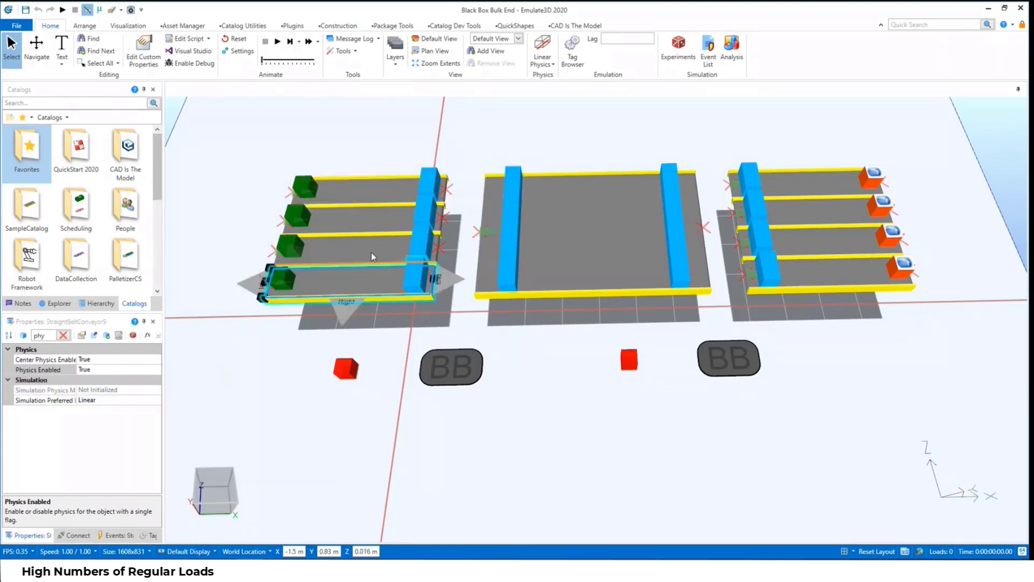
pyautogui.click(371, 252)
pyautogui.click(366, 223)
pyautogui.click(364, 193)
pyautogui.click(364, 219)
pyautogui.click(367, 279)
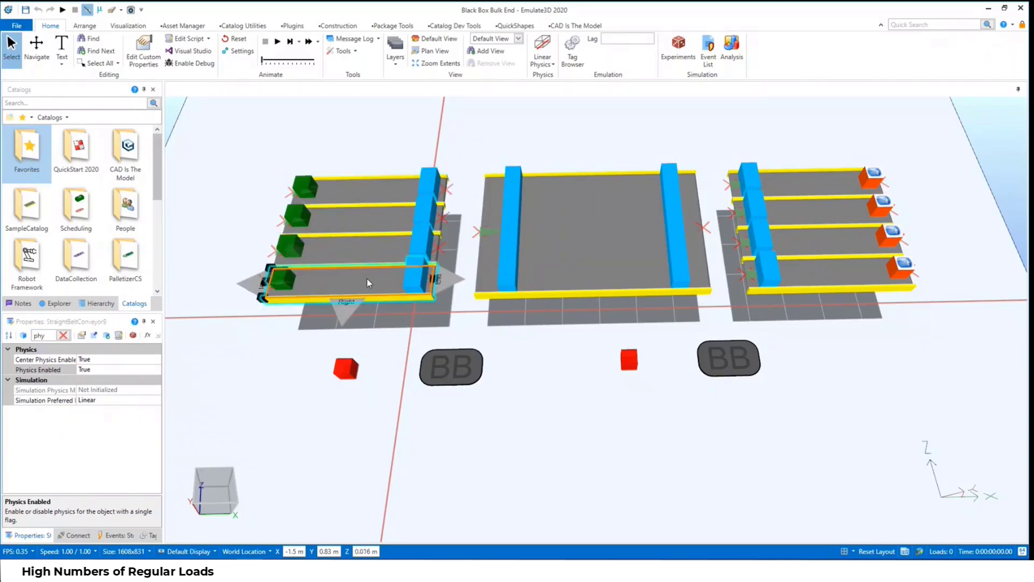
pyautogui.click(490, 214)
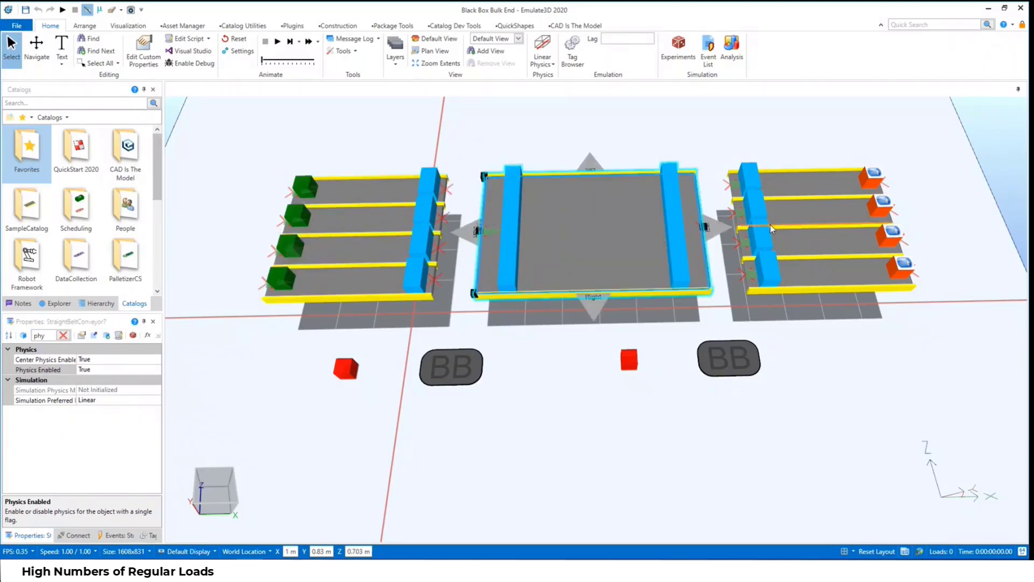
# Step: Select the black box linking the infeed belts to the wide middle belt and examine its unfiltered configuration properties
pyautogui.click(456, 362)
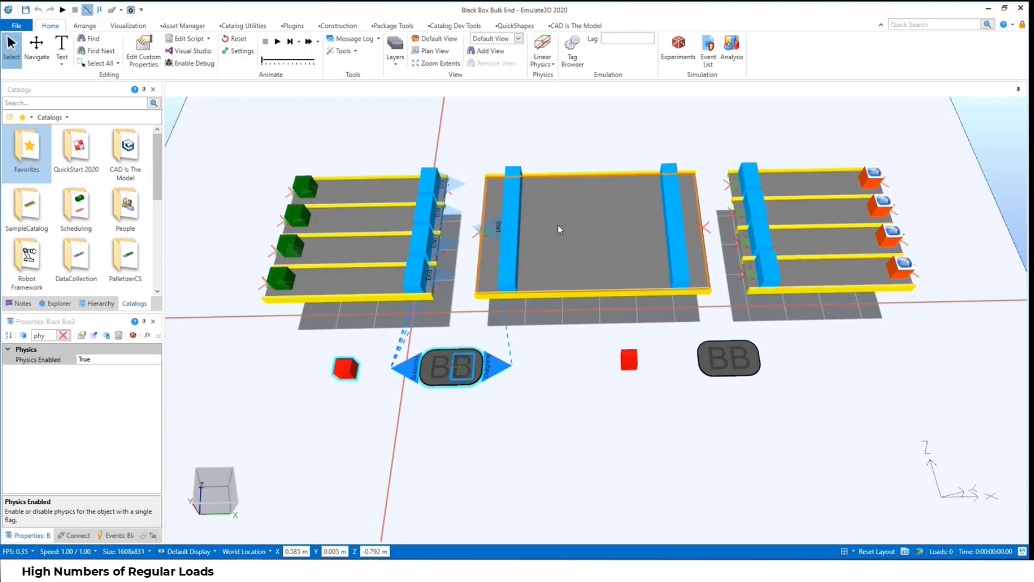
pyautogui.click(63, 335)
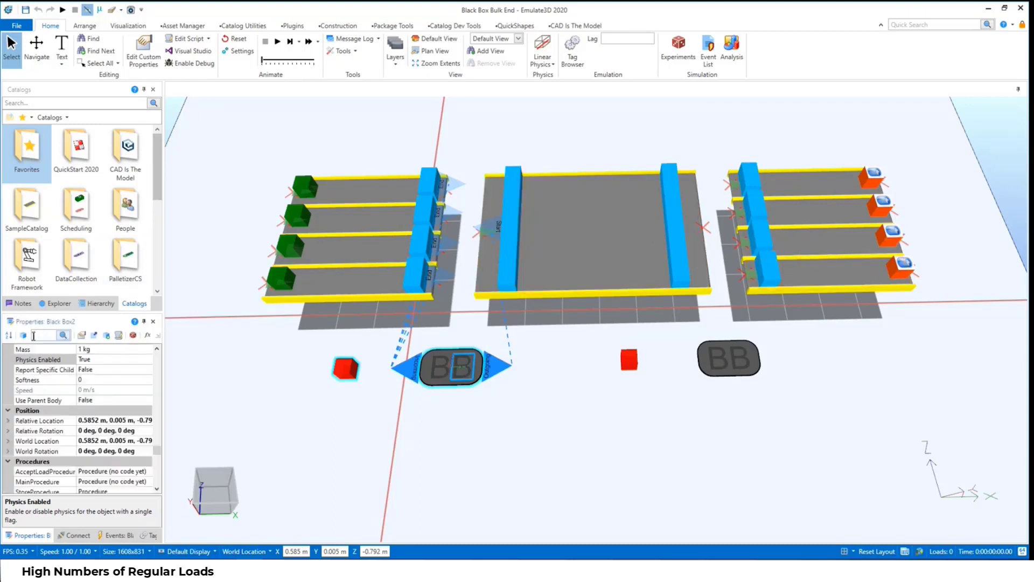
pyautogui.moveTo(467, 378); pyautogui.dragTo(457, 383)
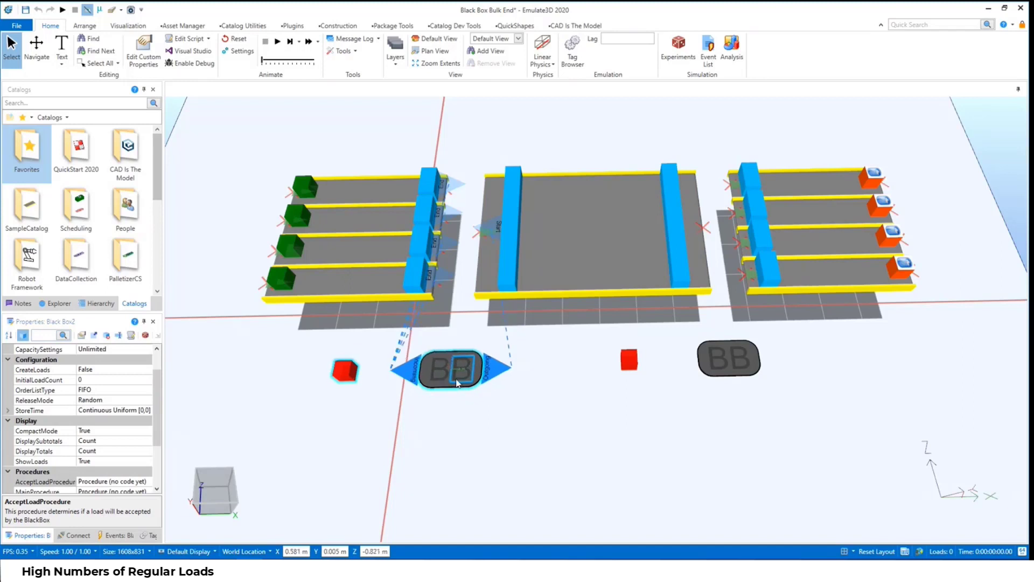
# Step: Replace the black box between the infeed belts and middle belt with a new Black Box from the BlackBox catalog
pyautogui.scroll(-1, 97, 261)
pyautogui.doubleClick(46, 251)
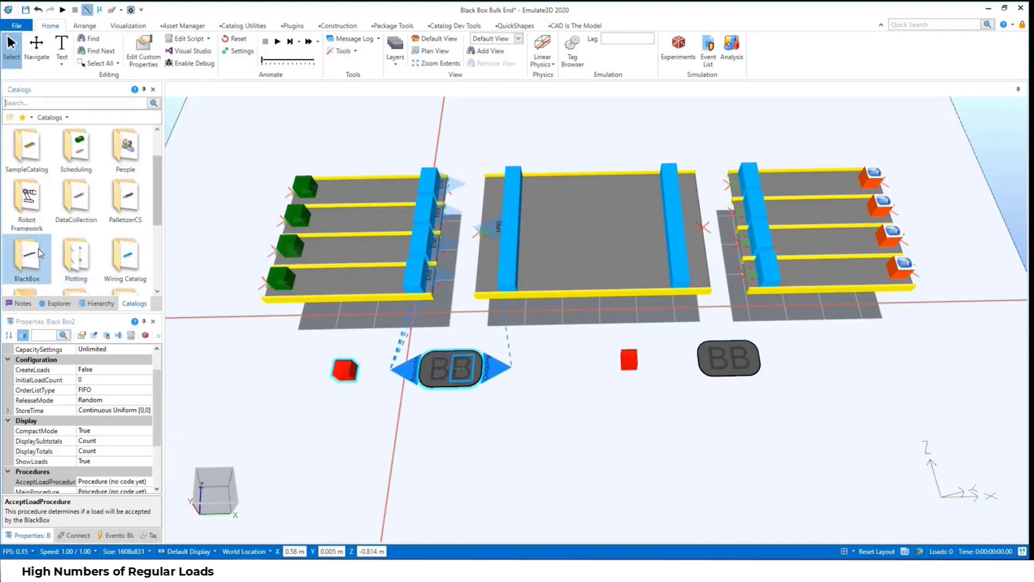
pyautogui.click(390, 425)
pyautogui.click(443, 366)
pyautogui.press('Delete')
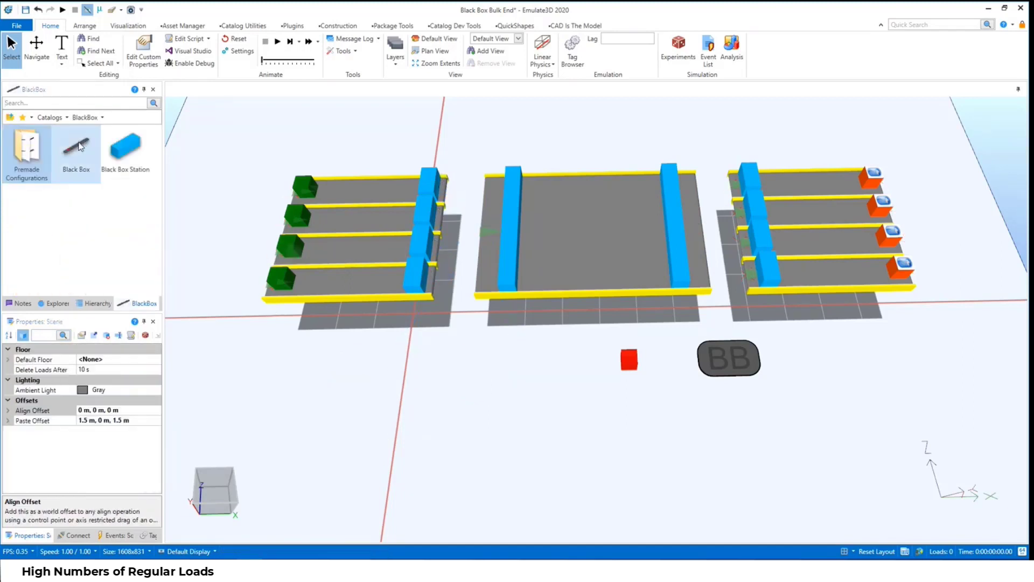
pyautogui.moveTo(76, 151); pyautogui.dragTo(398, 377)
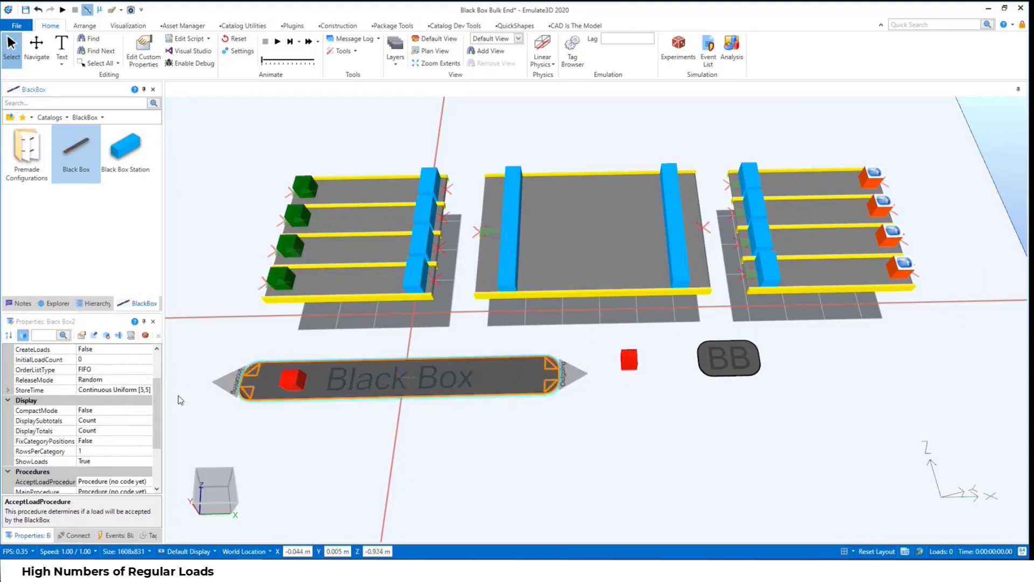
# Step: Set the new black box's StoreTime maximum and minimum to 0
pyautogui.click(8, 389)
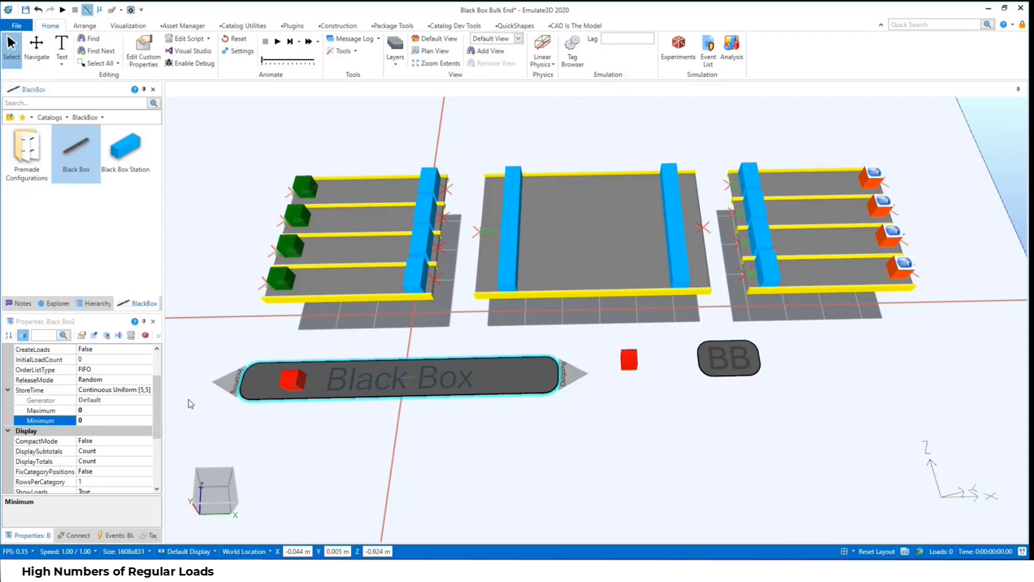
pyautogui.click(306, 432)
pyautogui.click(263, 387)
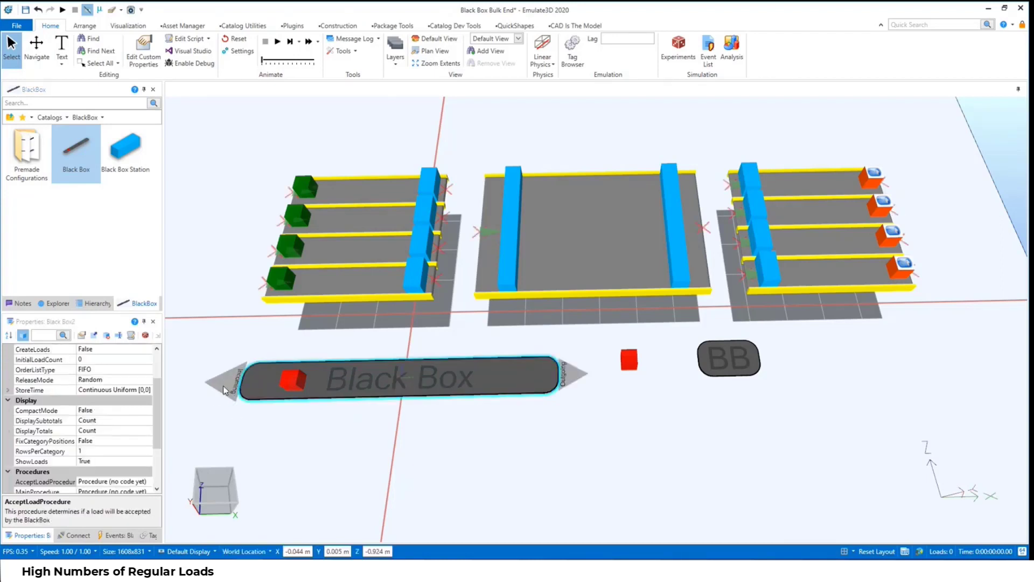
# Step: Connect the black box's Incoming connector to the End of all four infeed stations and its Outgoing connector to the middle belt's first station Start
pyautogui.click(224, 389)
pyautogui.click(442, 189)
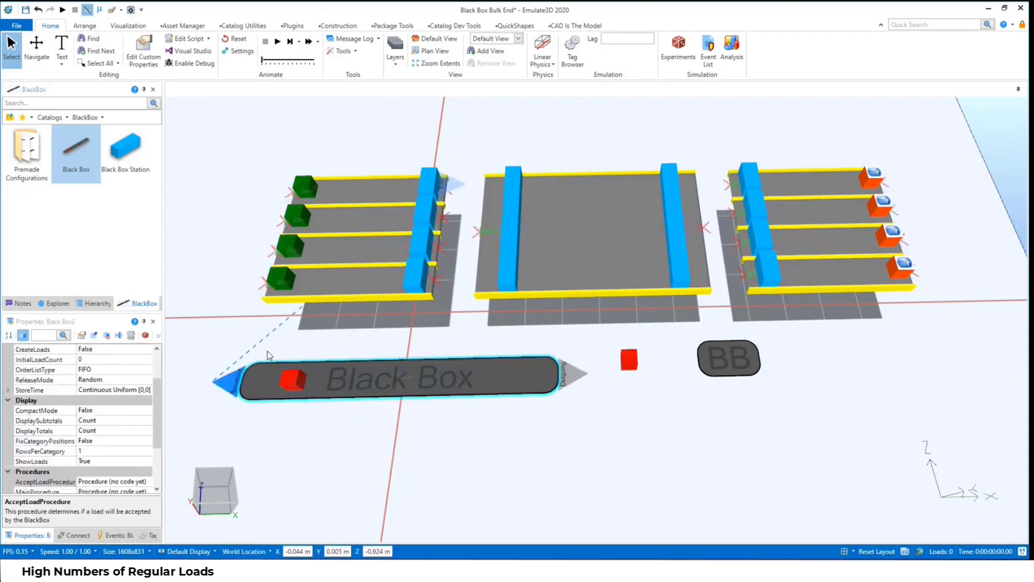
pyautogui.click(245, 375)
pyautogui.moveTo(439, 218); pyautogui.dragTo(439, 219)
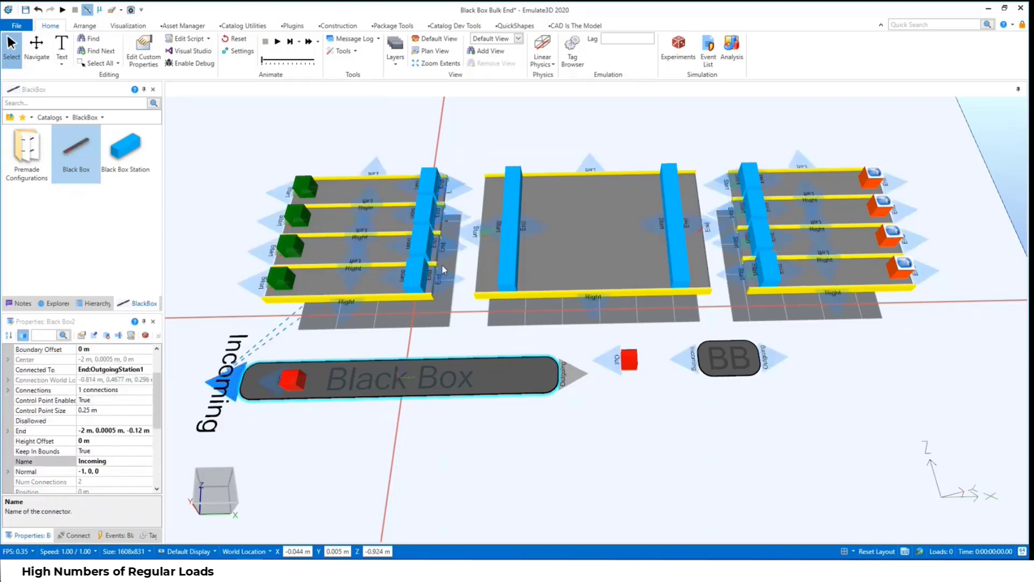
pyautogui.click(435, 251)
pyautogui.click(232, 380)
pyautogui.click(436, 279)
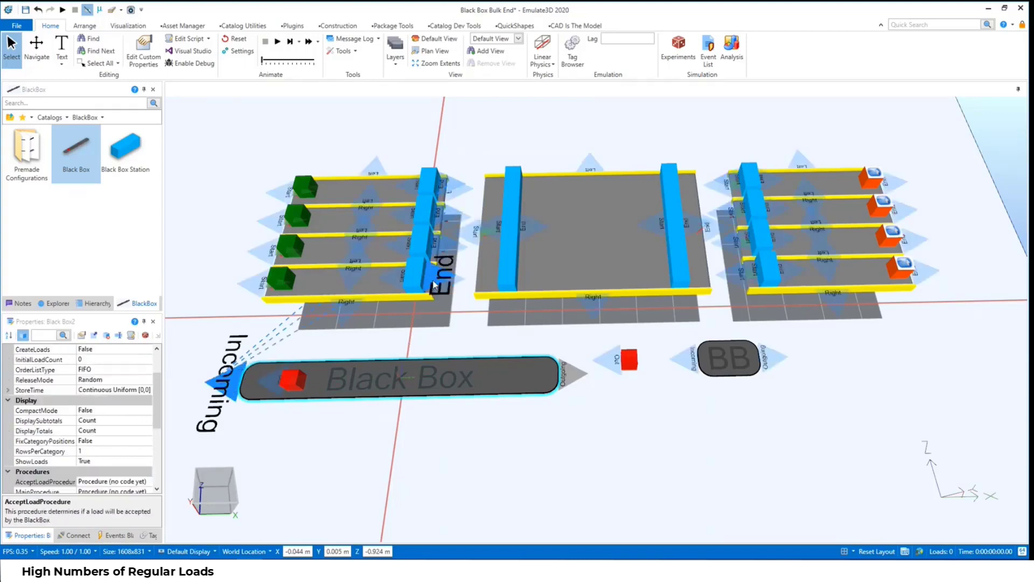
pyautogui.click(564, 377)
pyautogui.moveTo(496, 236); pyautogui.dragTo(496, 236)
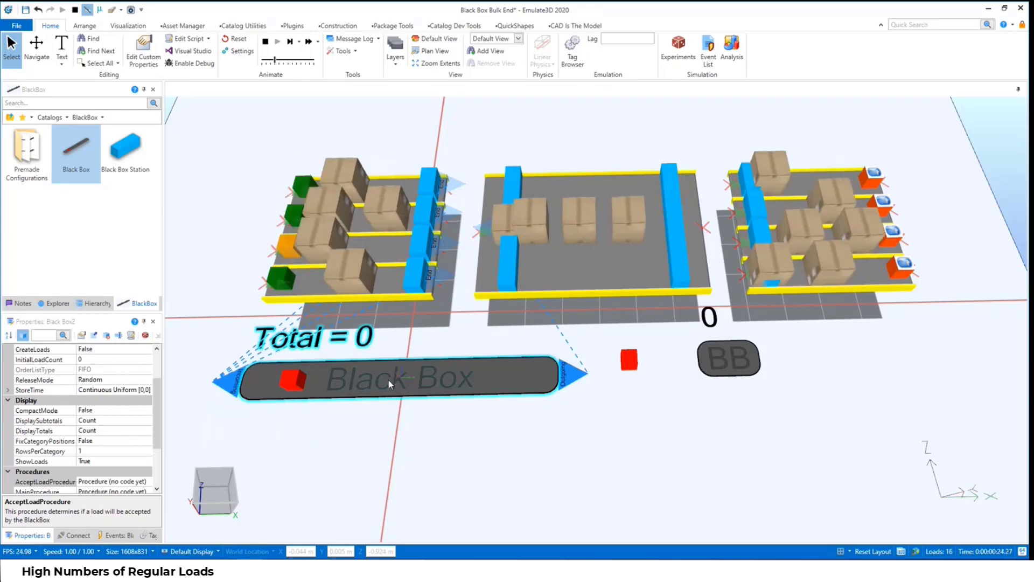
# Step: Examine the new black box's ReleaseMode options and its Outgoing connector while the simulation runs
pyautogui.scroll(1, 99, 422)
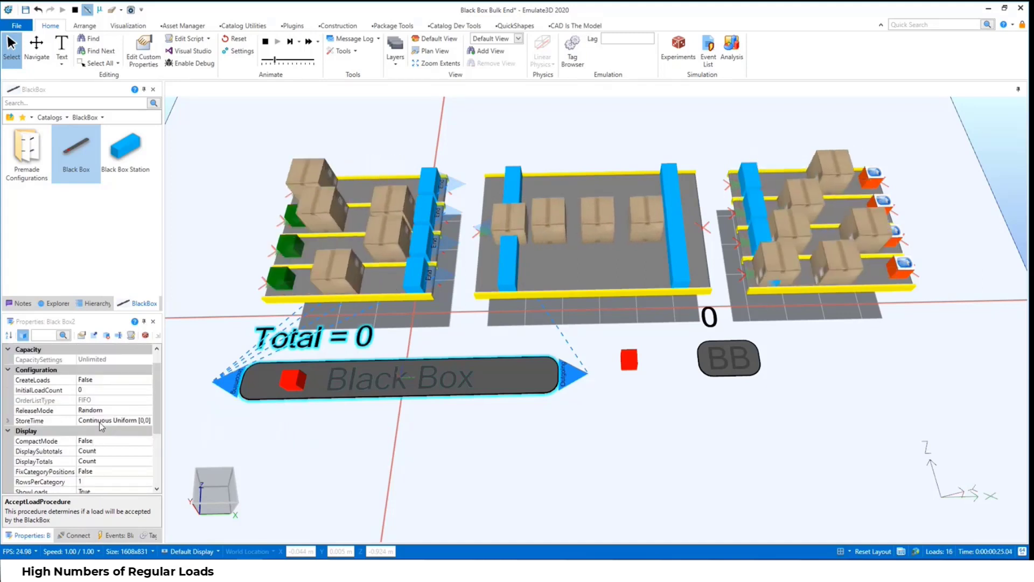
pyautogui.click(34, 410)
pyautogui.click(147, 410)
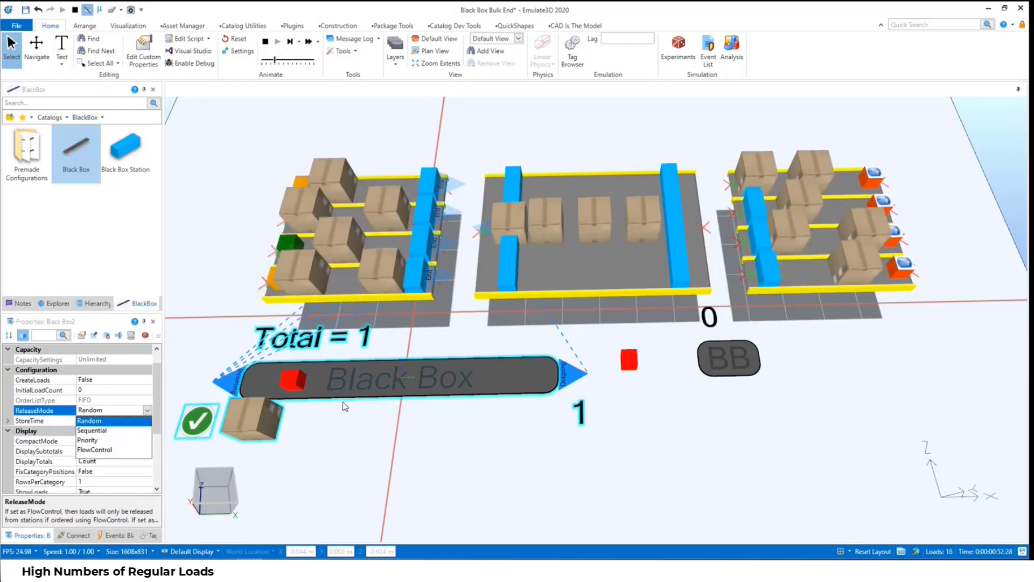
pyautogui.click(513, 448)
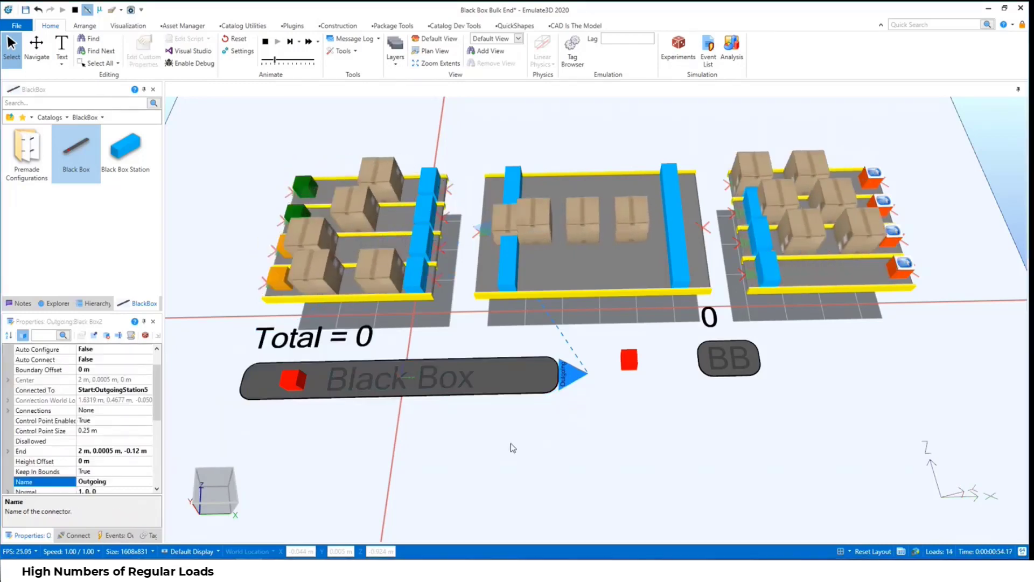